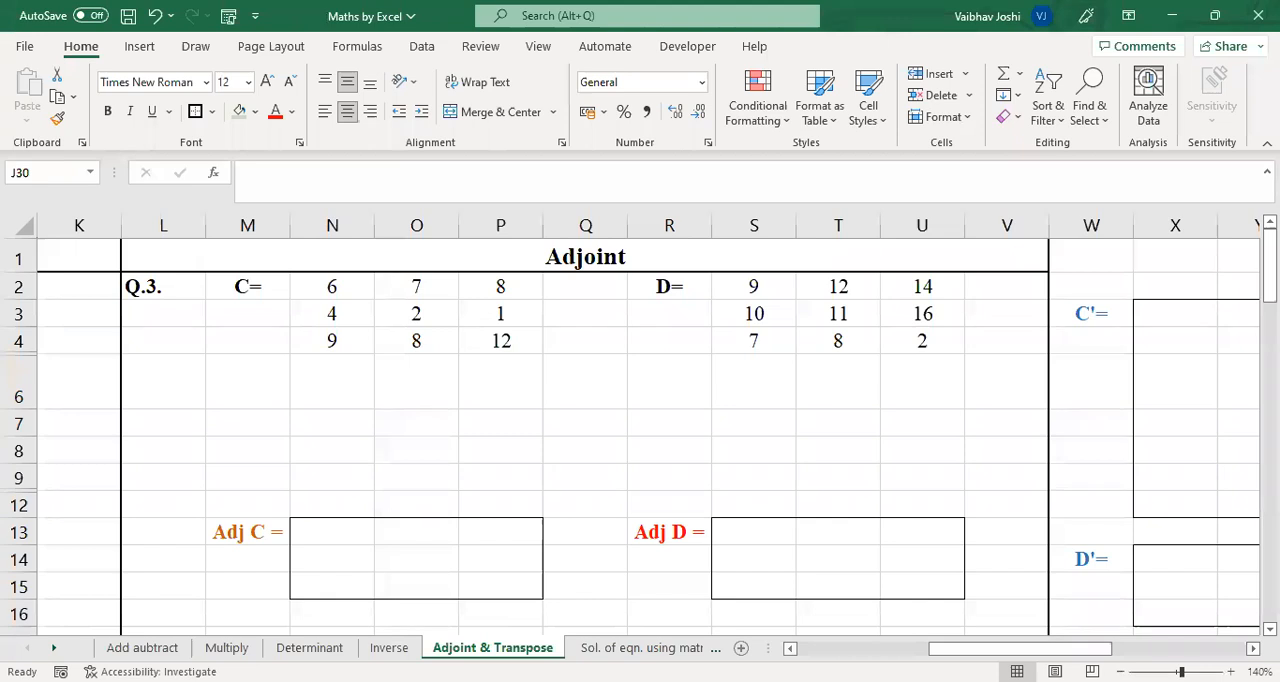
Narrow the blank columns Q and V and the label column W on the Adjoint & Transpose sheet
scroll(640, 420, "right", 1)
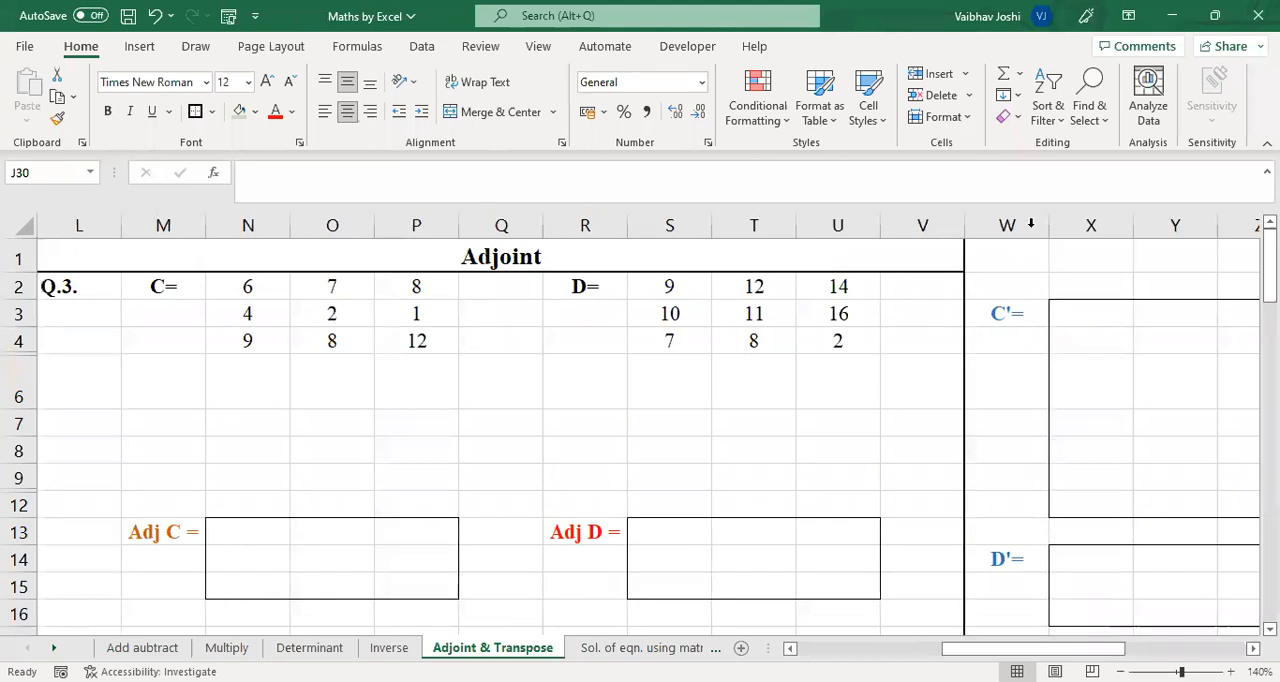
left_click_drag(1049, 225, 926, 222)
left_click_drag(538, 229, 508, 222)
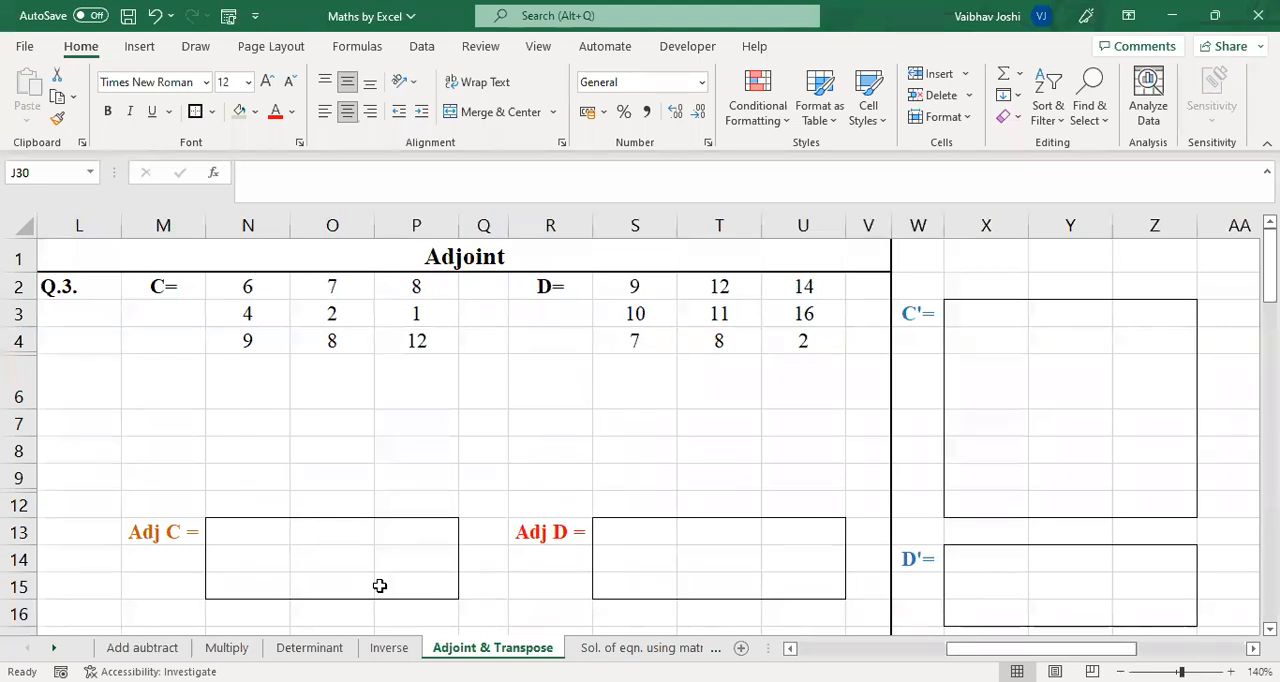
Enter the label "Inverse of C=" in cell L7
left_click(78, 386)
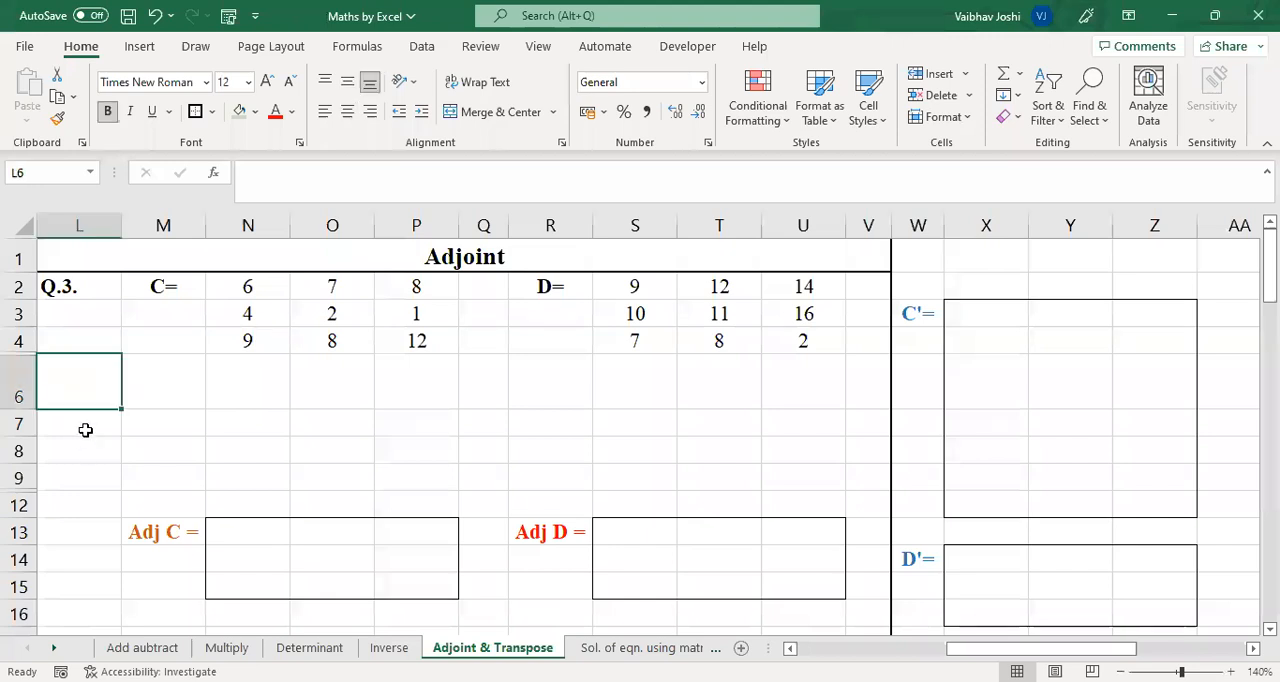
key("Down")
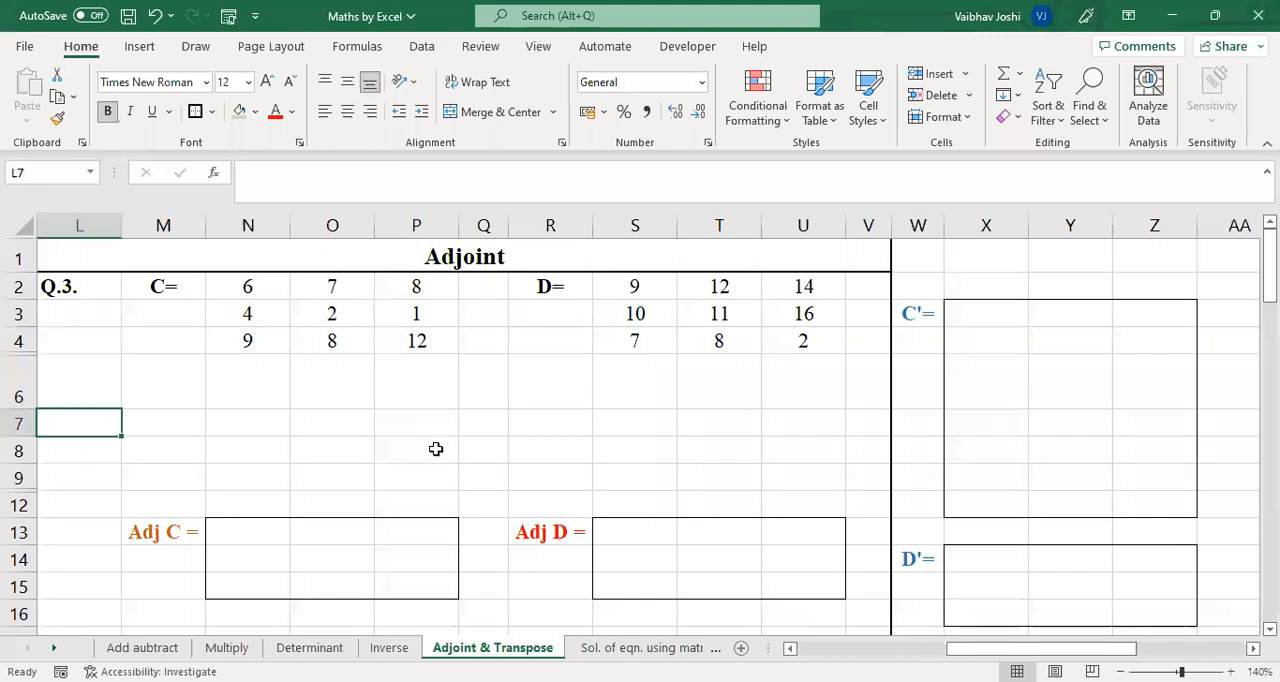
type("Inverse of C=")
key("Tab")
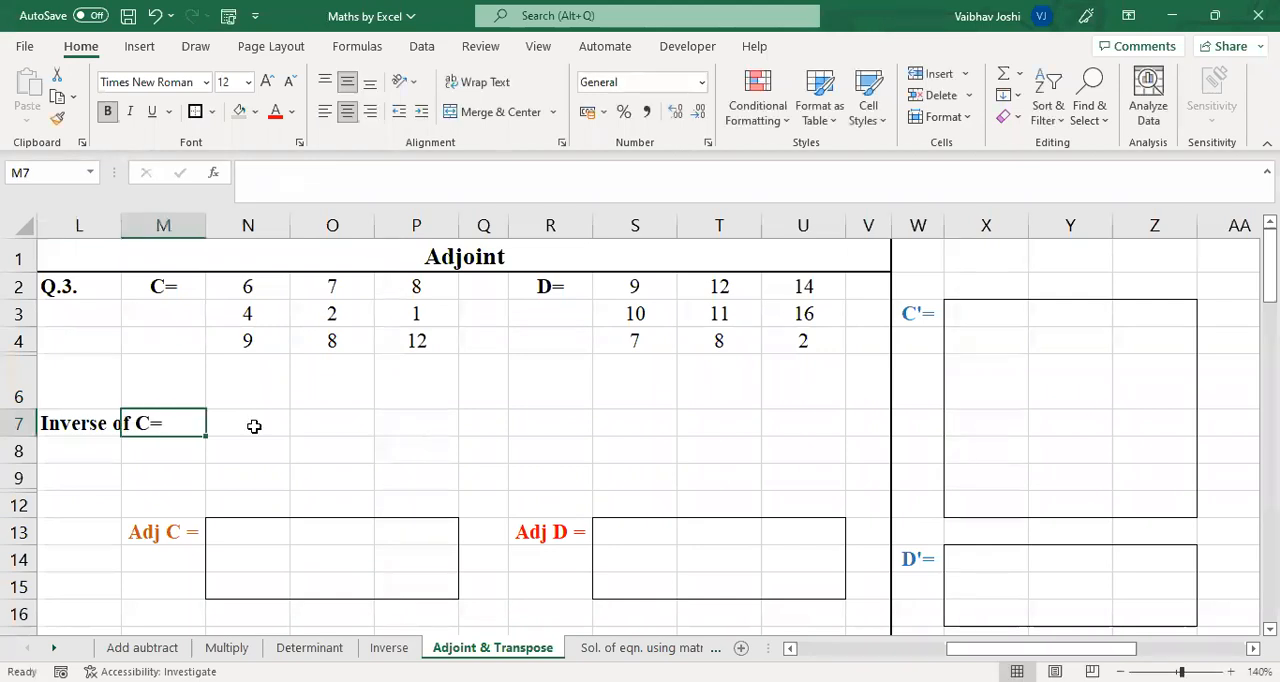
Shade N7:P9 light green and fill it with the array formula =MINVERSE(N2:P4)
left_click_drag(291, 424, 423, 478)
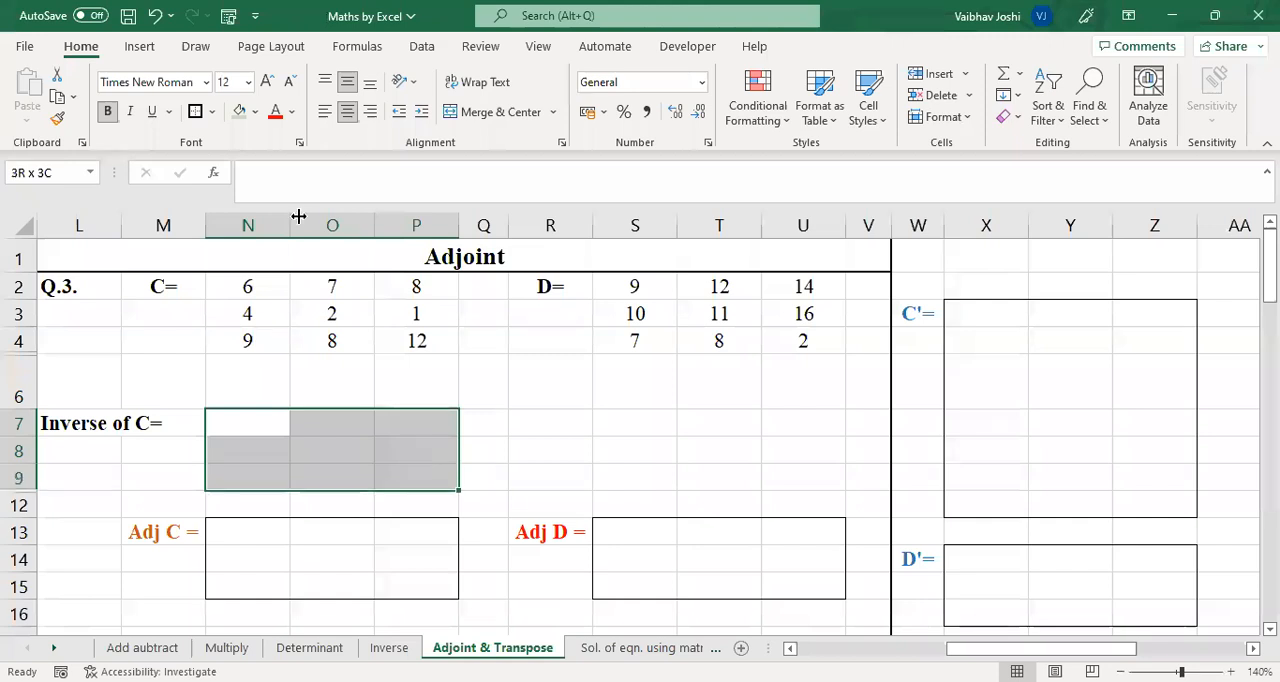
left_click(239, 111)
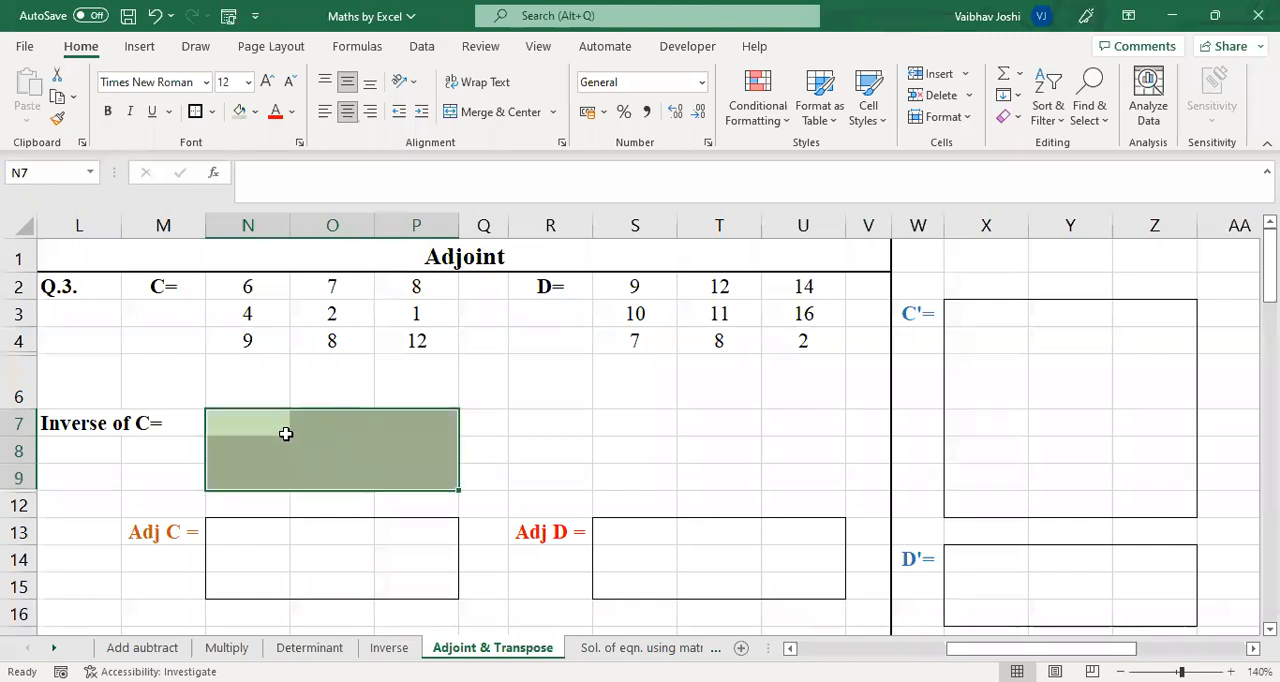
type("=")
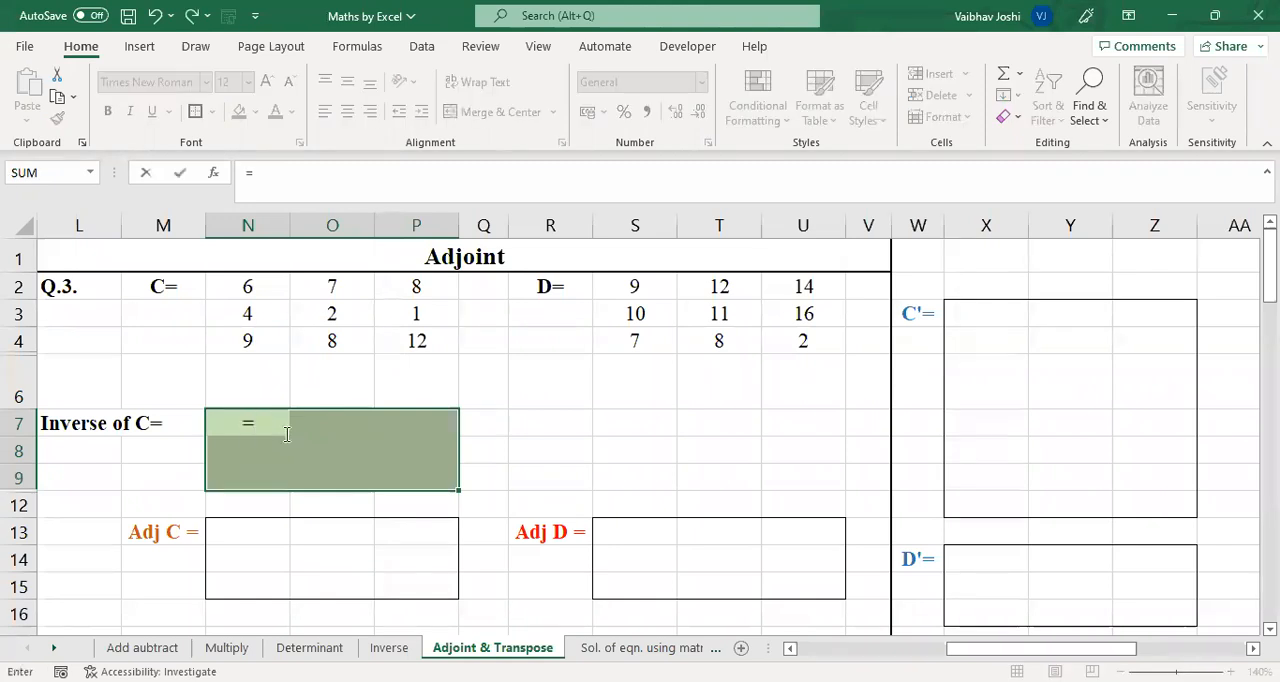
type("MINVERSE(")
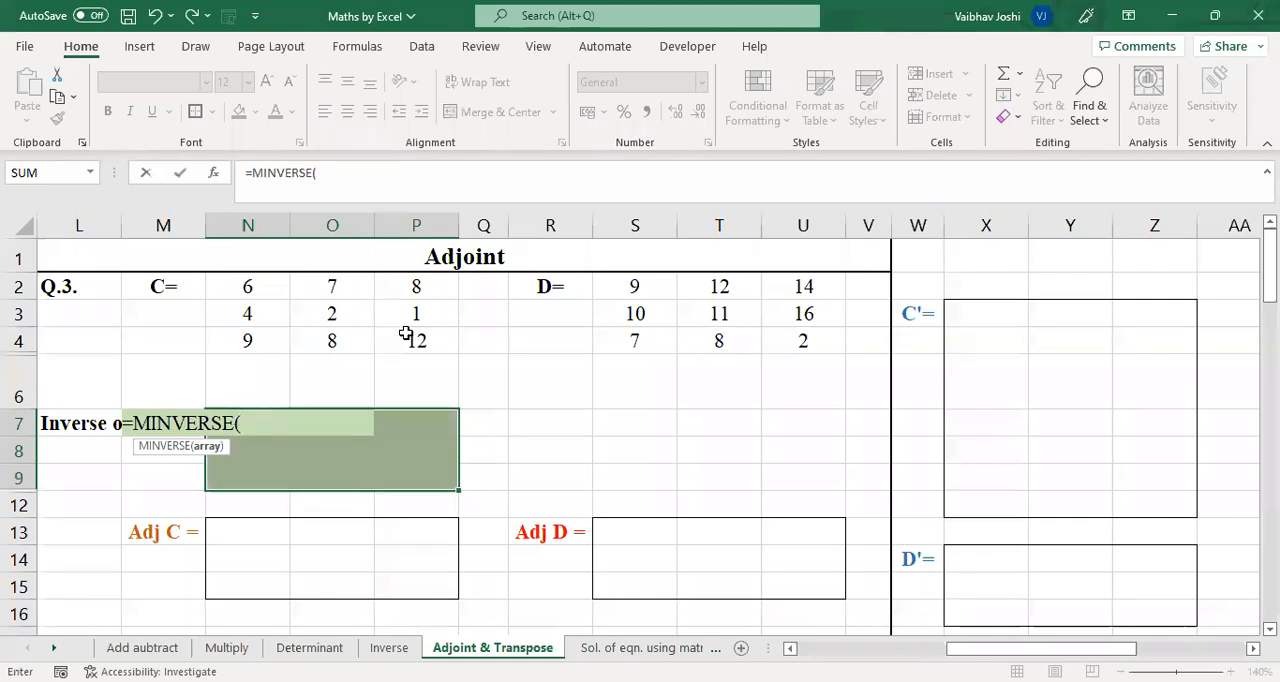
type("N2:P4")
key("ctrl+shift+Return")
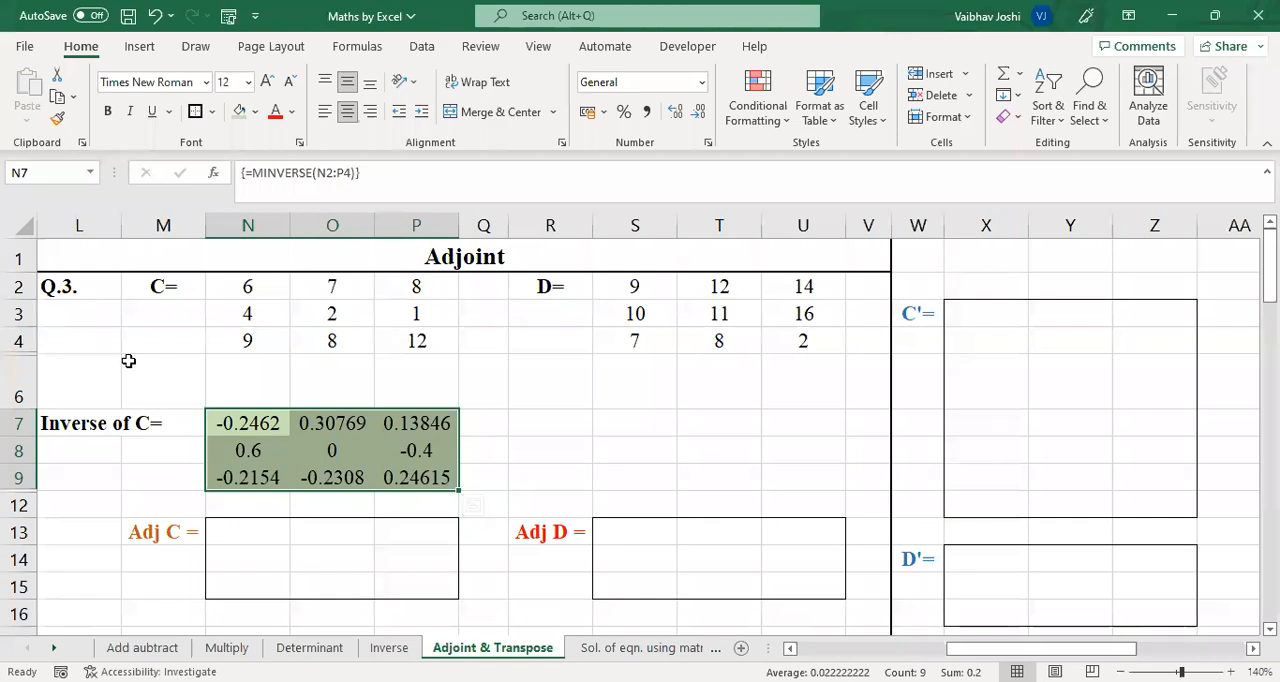
Enter the label "Detminant of C=" in cell L6, above the inverse label
left_click(85, 377)
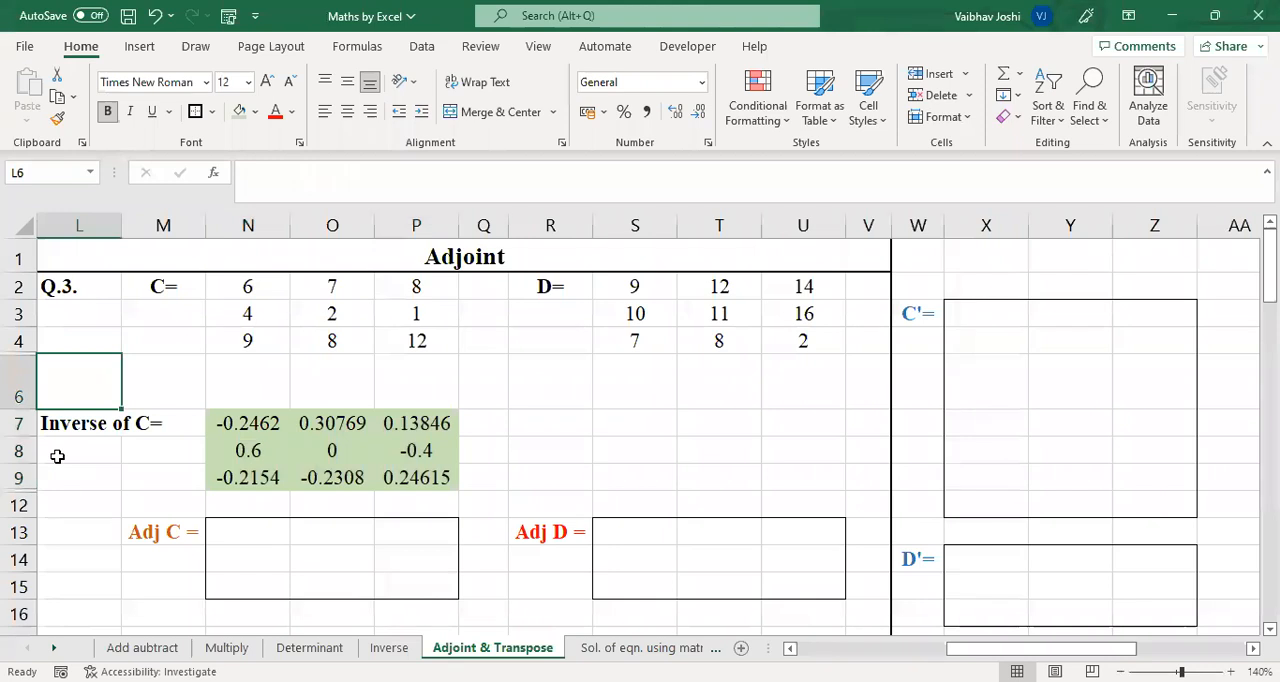
type("Detmina")
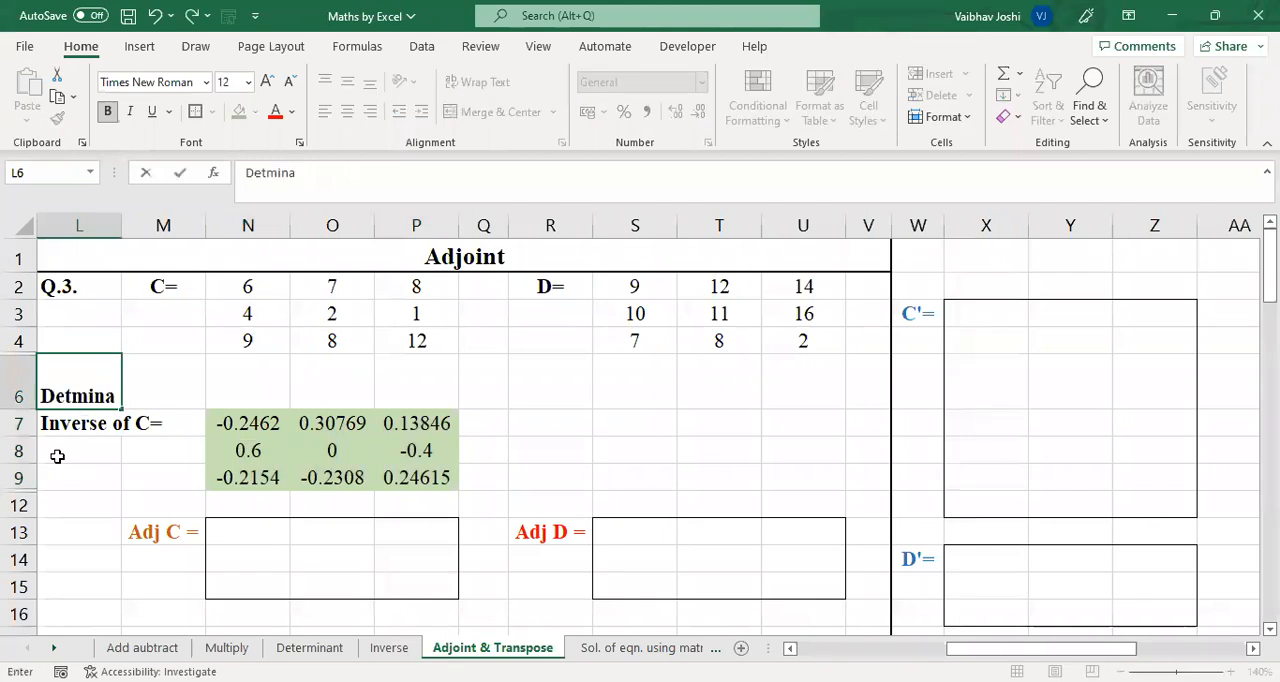
type("nt of C=")
key("Tab")
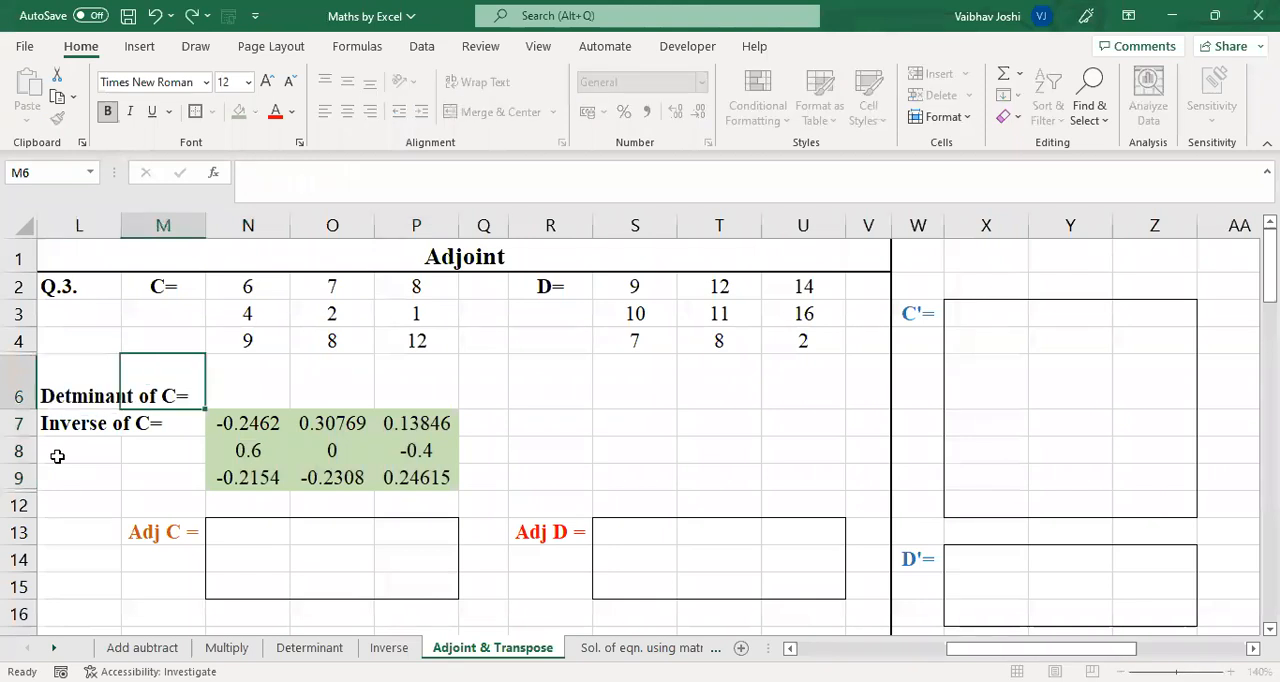
Calculate the determinant of matrix C in cell N6 with the formula =MDETERM(N2:P4)
key("Tab")
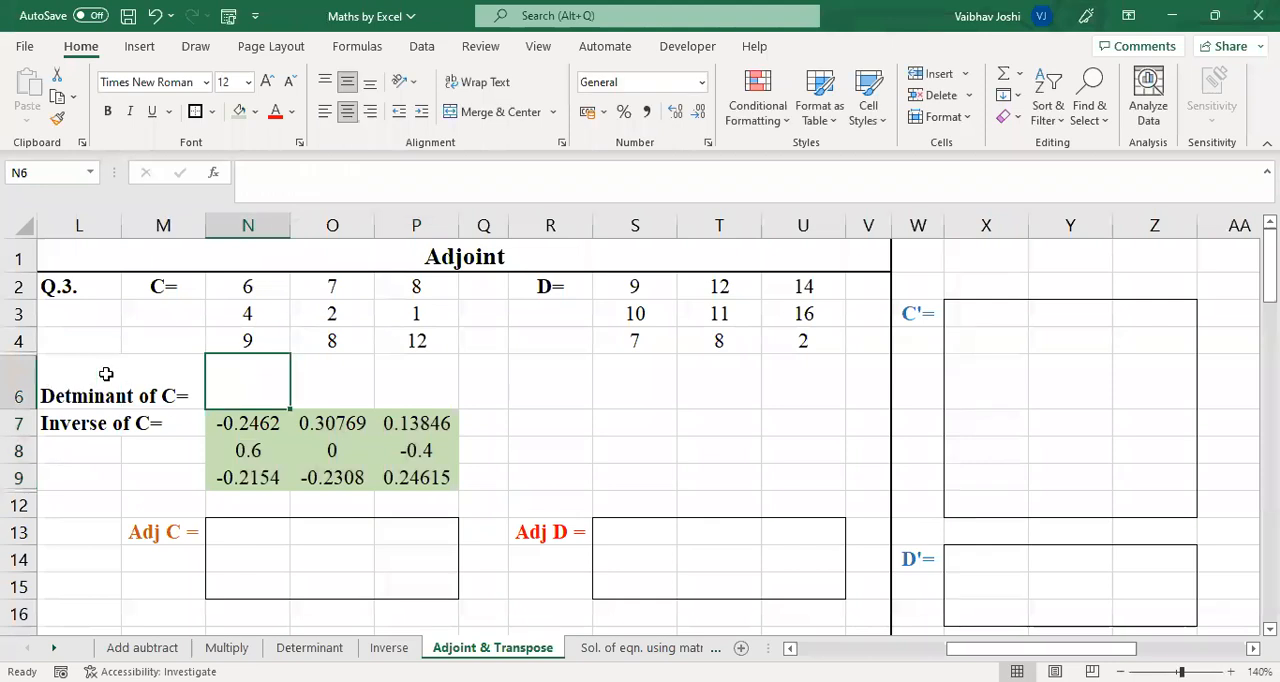
type("=")
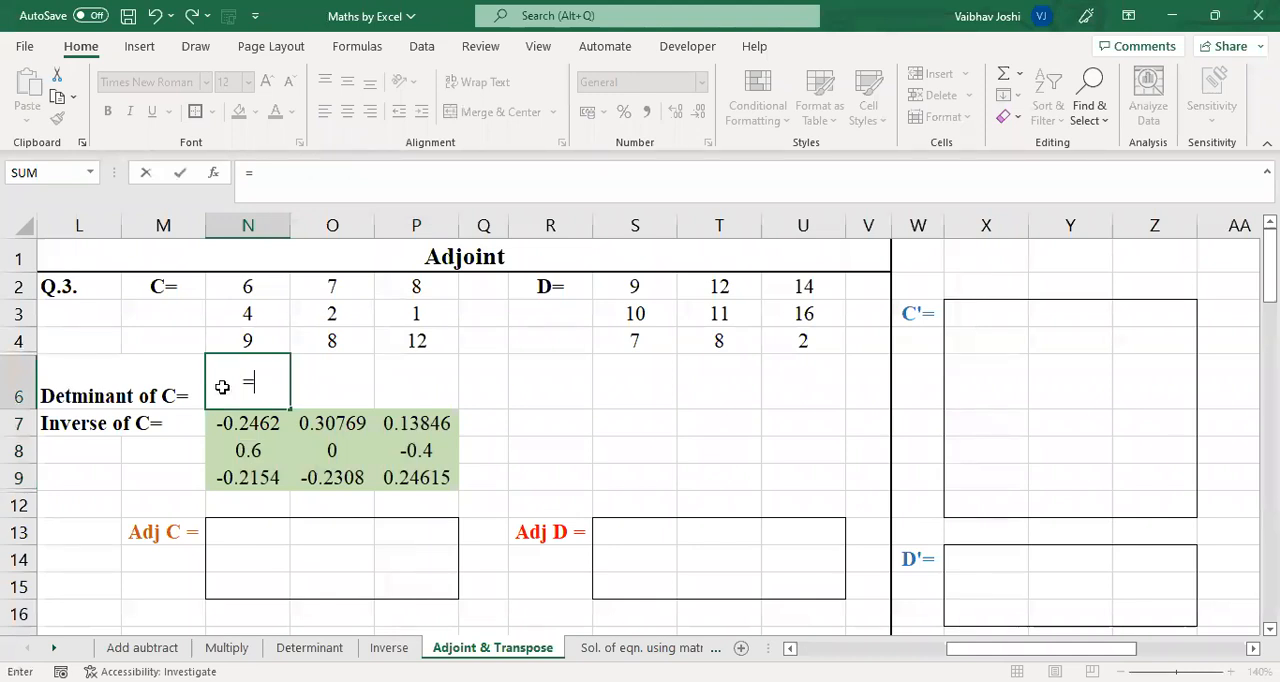
type("mdeterm")
left_click(291, 381)
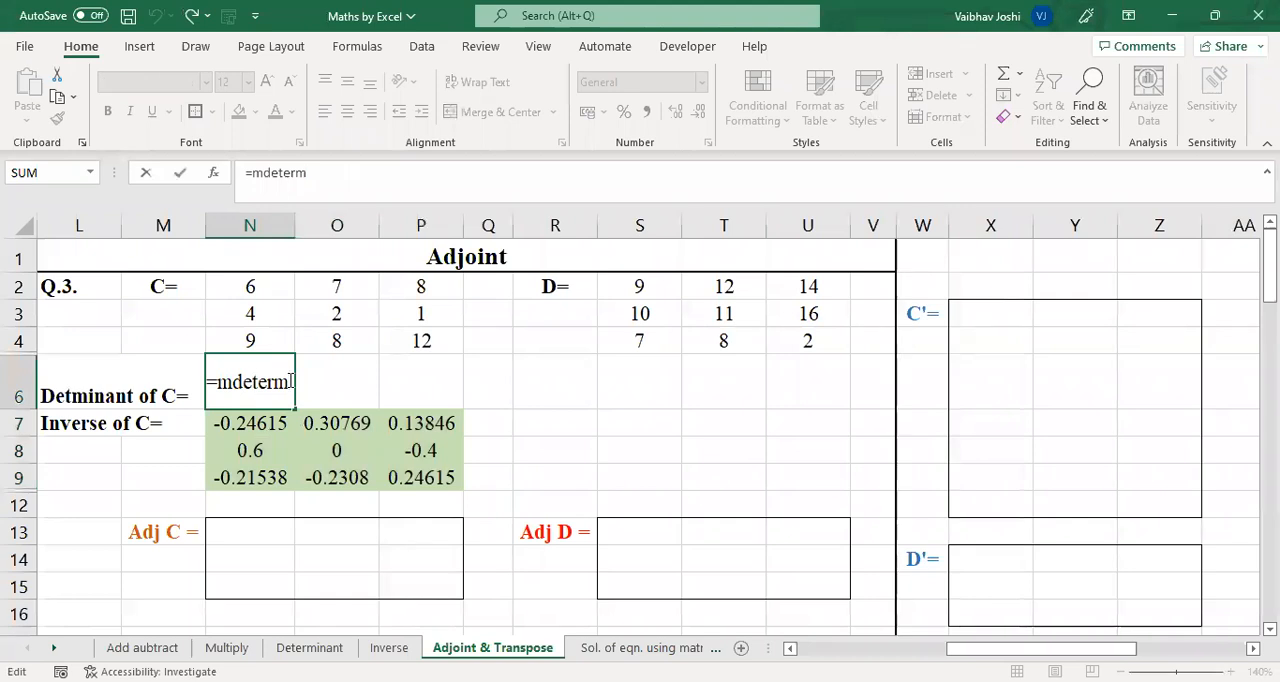
type("(")
left_click(274, 280)
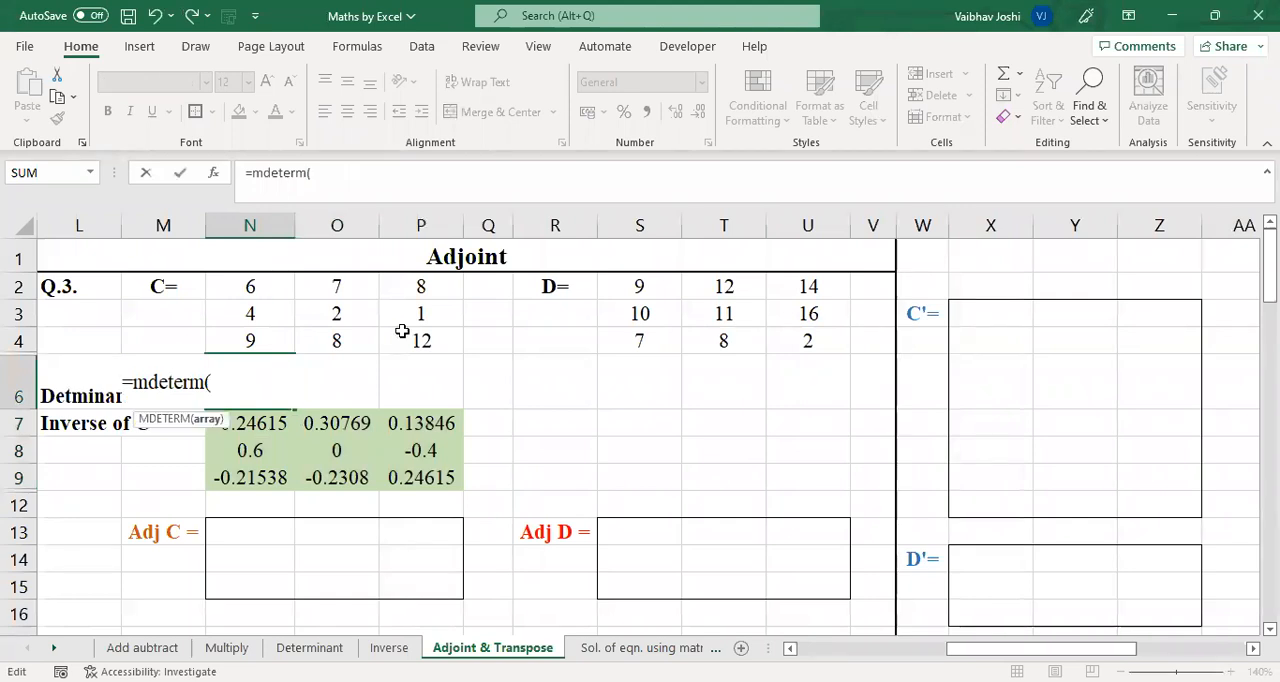
key("shift+Right")
key("shift+Right")
key("shift+Down")
key("shift+Down")
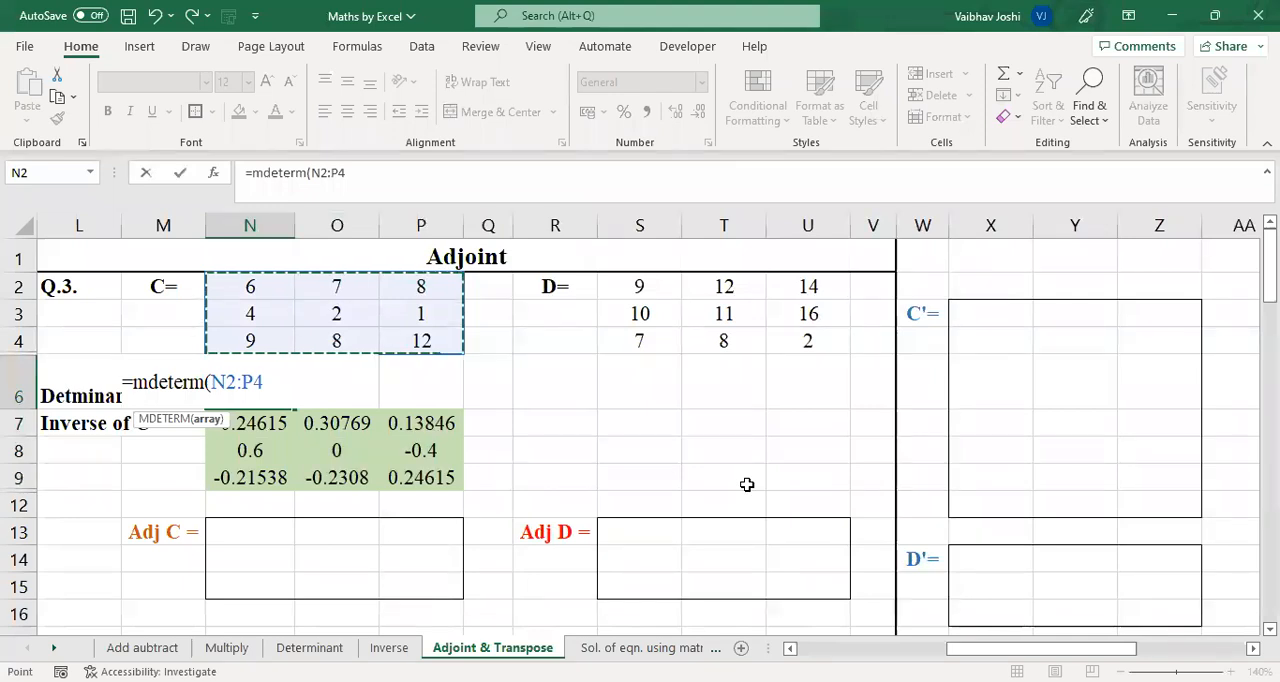
key("Return")
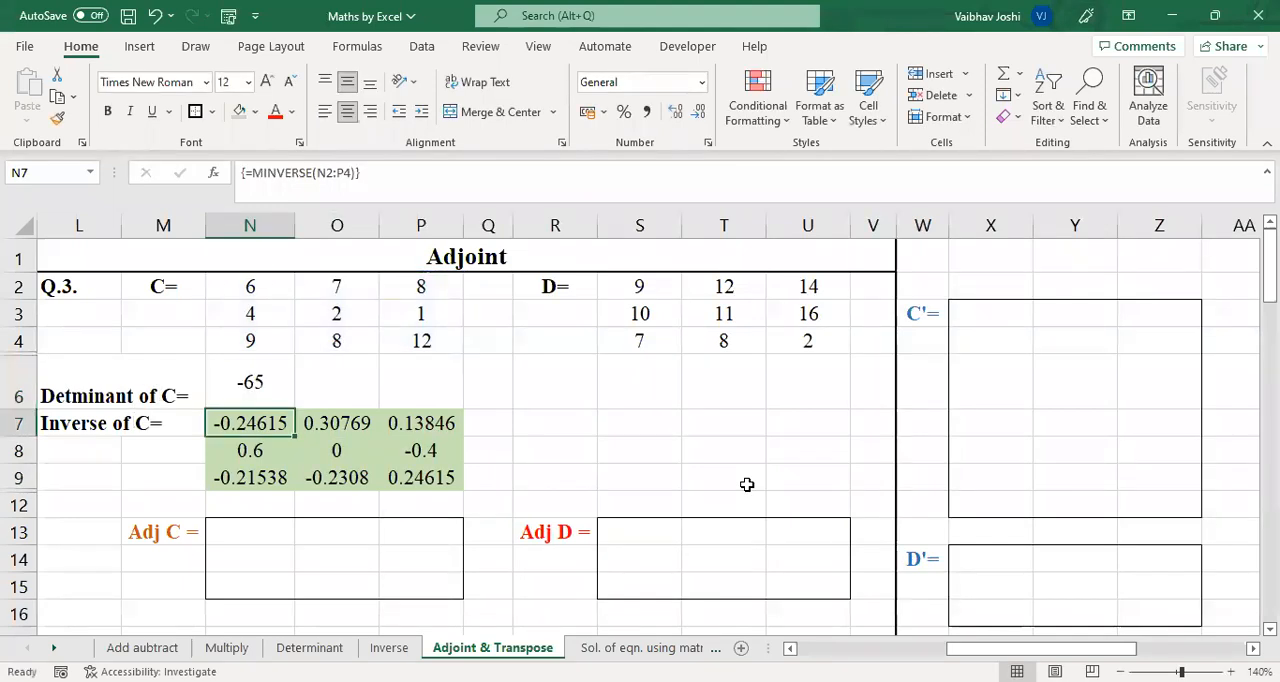
Merge and center the determinant label across L6:M6 and the inverse label across L7:M7
left_click(78, 381)
left_click(347, 111)
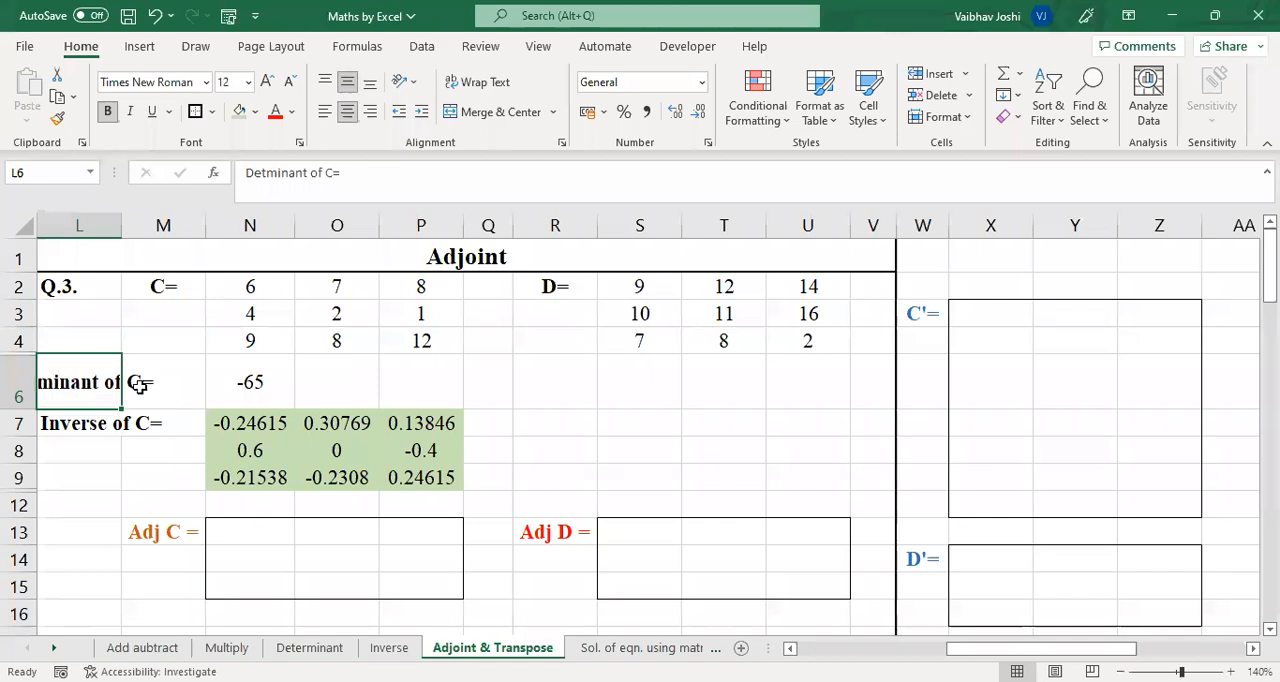
left_click(166, 388, "shift")
left_click(470, 113)
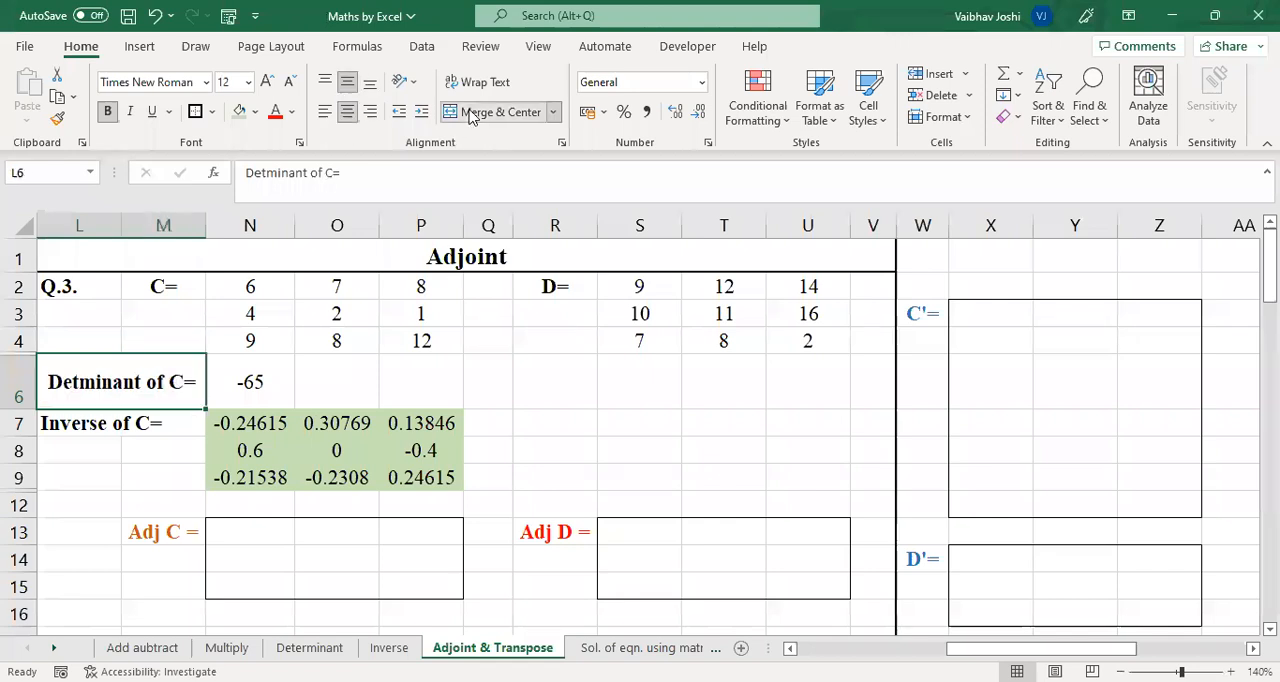
left_click(446, 372)
left_click(148, 392)
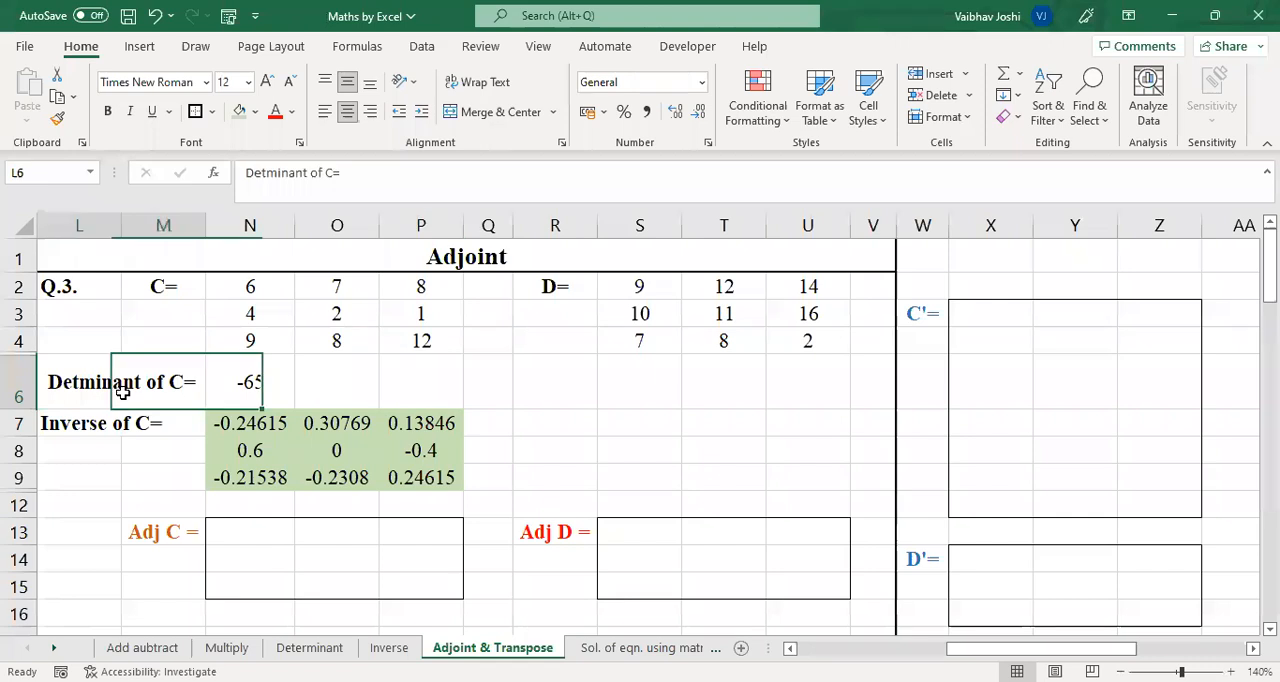
left_click(140, 442)
left_click_drag(82, 425, 150, 424)
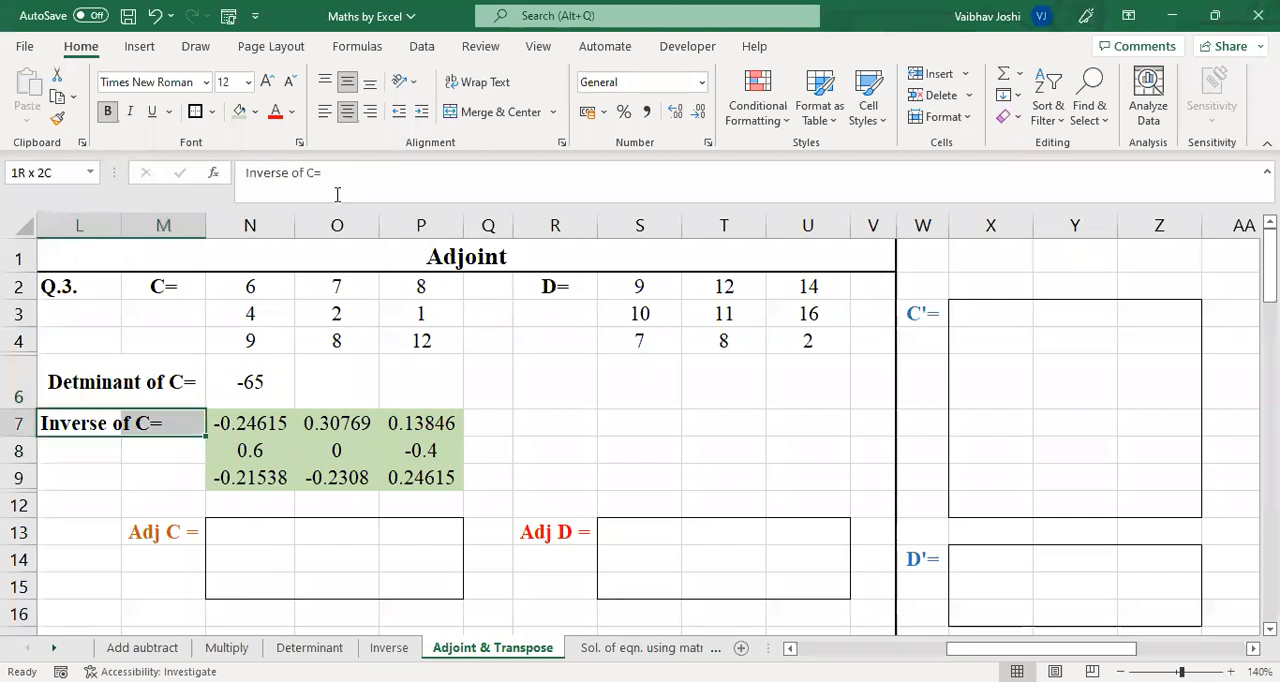
left_click(474, 115)
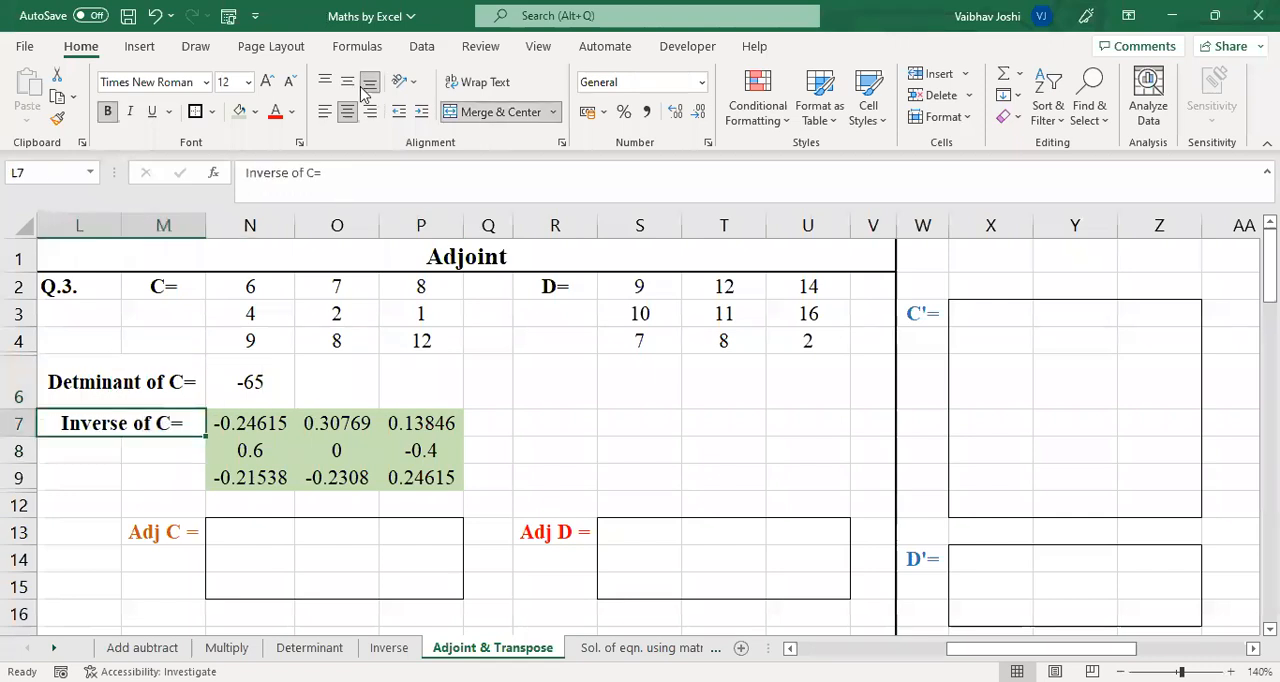
Calculate the adjoint of C in N13:P15 with the array formula =N6*N7:P9
left_click(238, 562)
left_click_drag(254, 522, 424, 584)
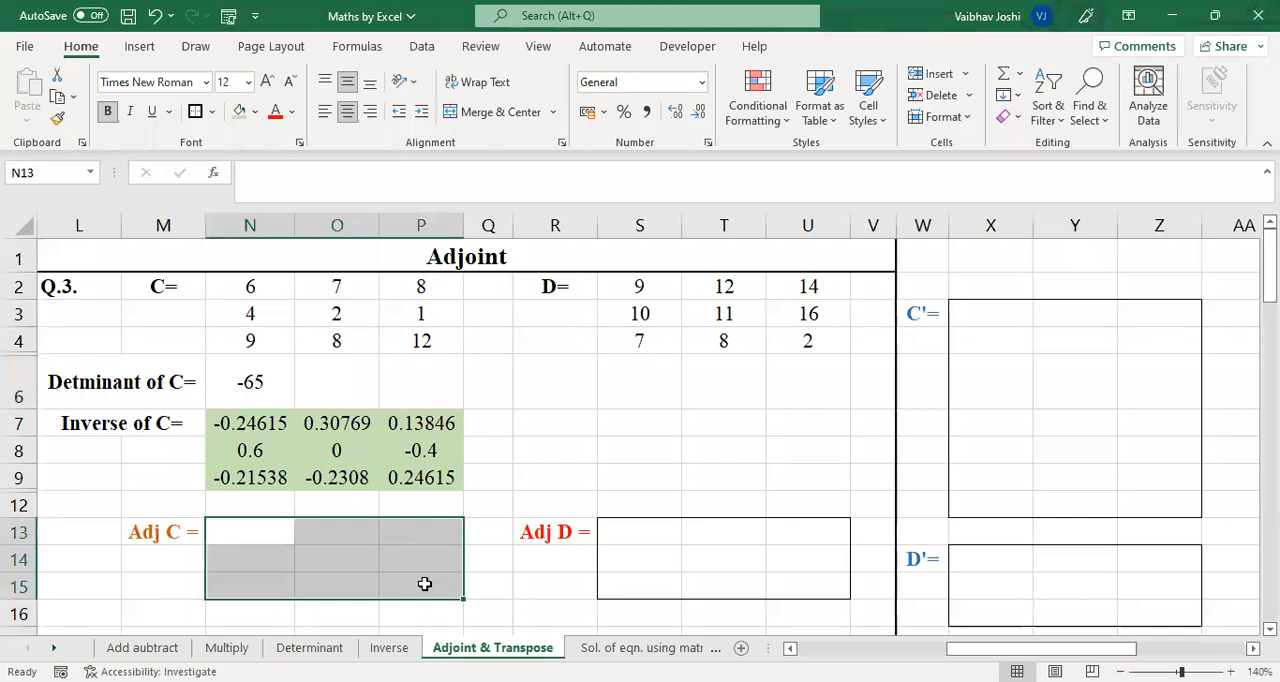
type("=")
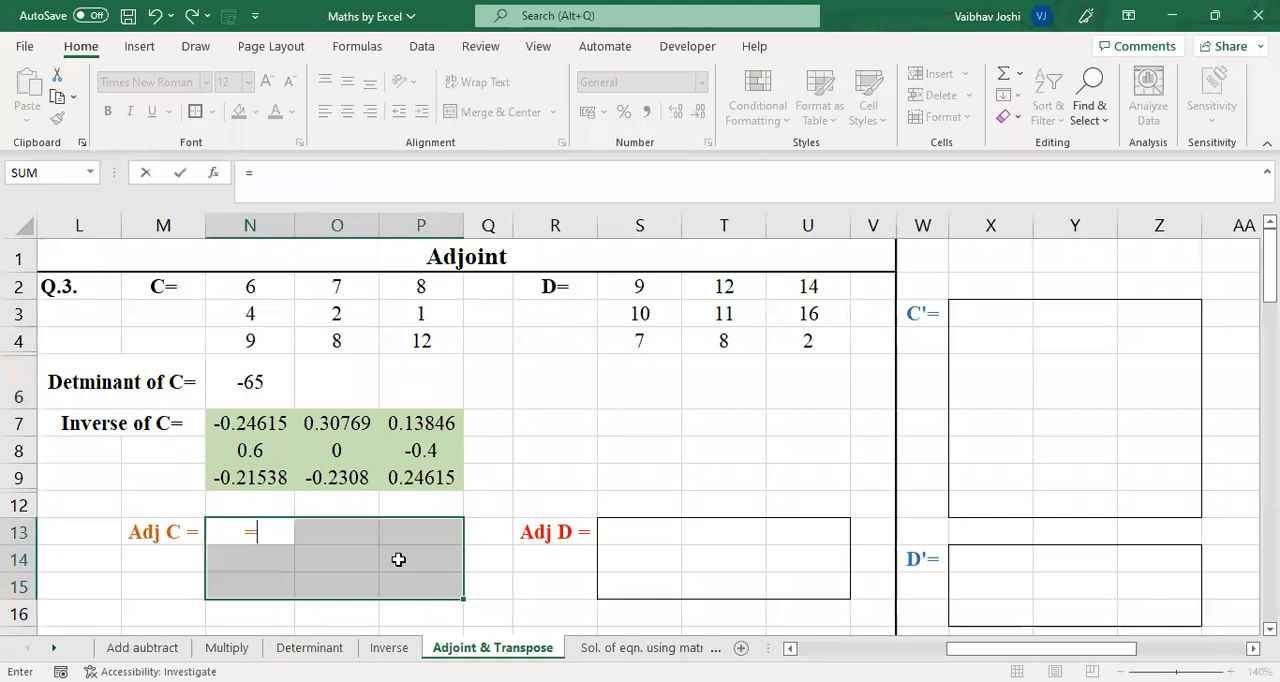
left_click(259, 374)
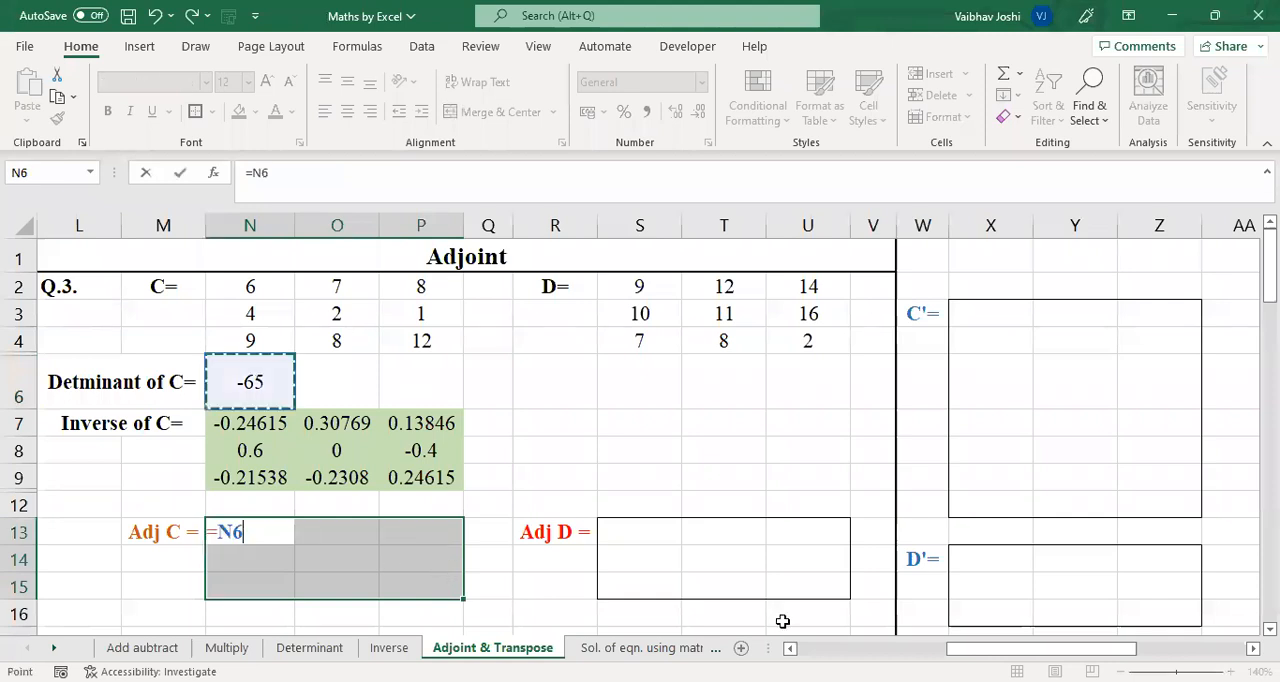
type("*")
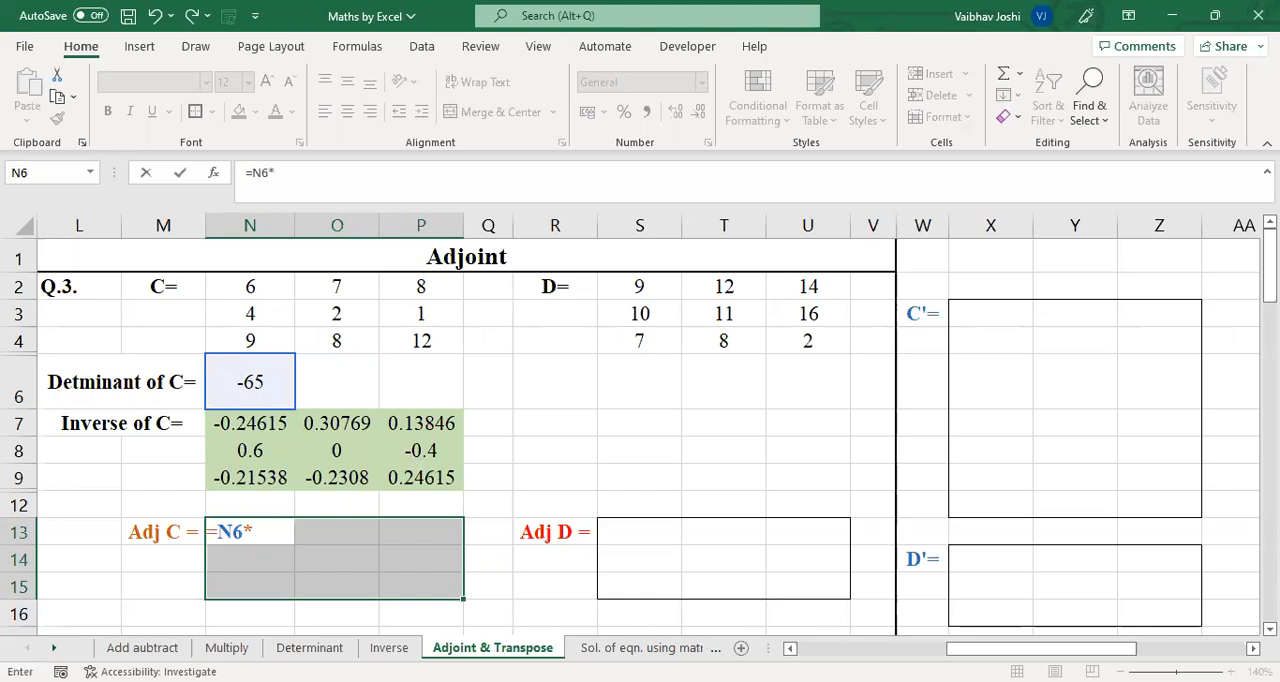
left_click_drag(250, 424, 421, 478)
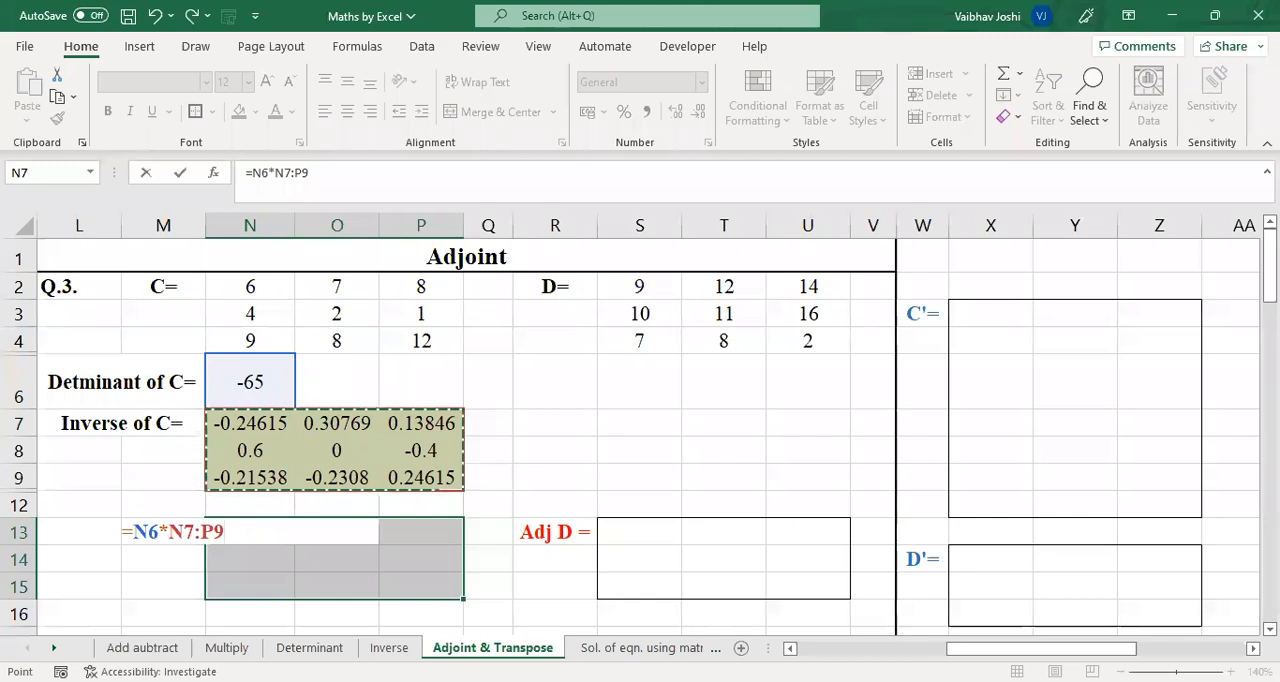
key("ctrl+shift+Return")
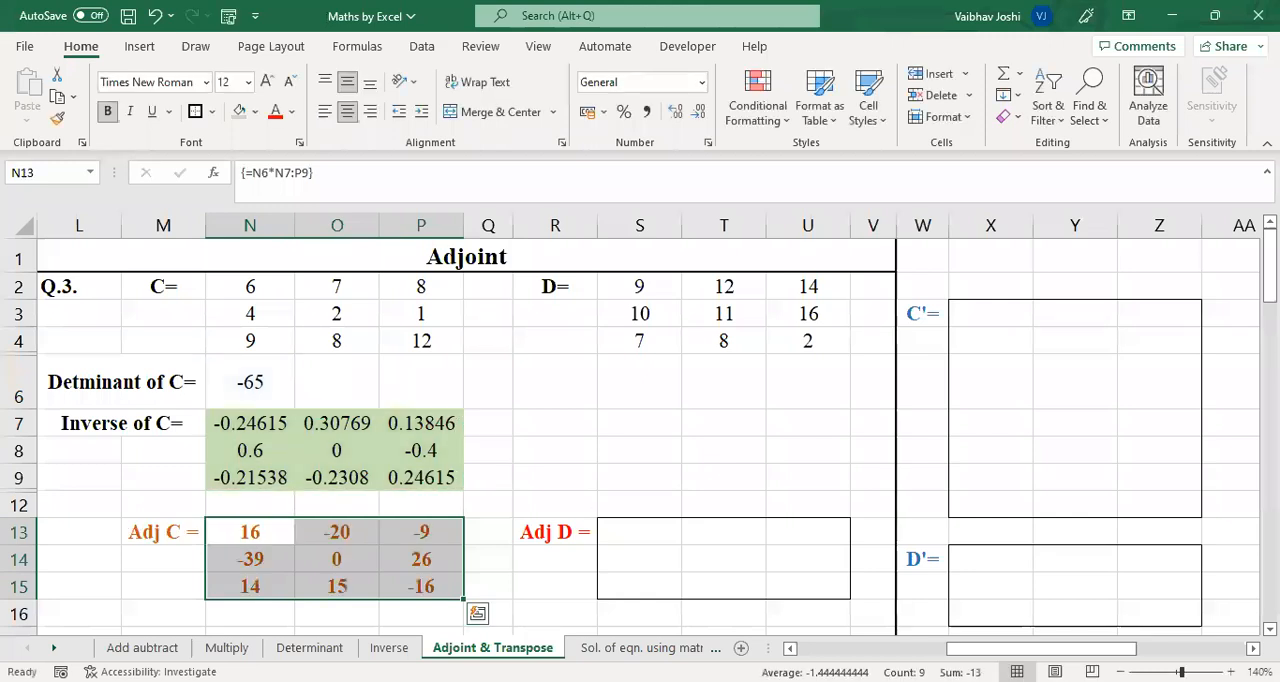
left_click(497, 420)
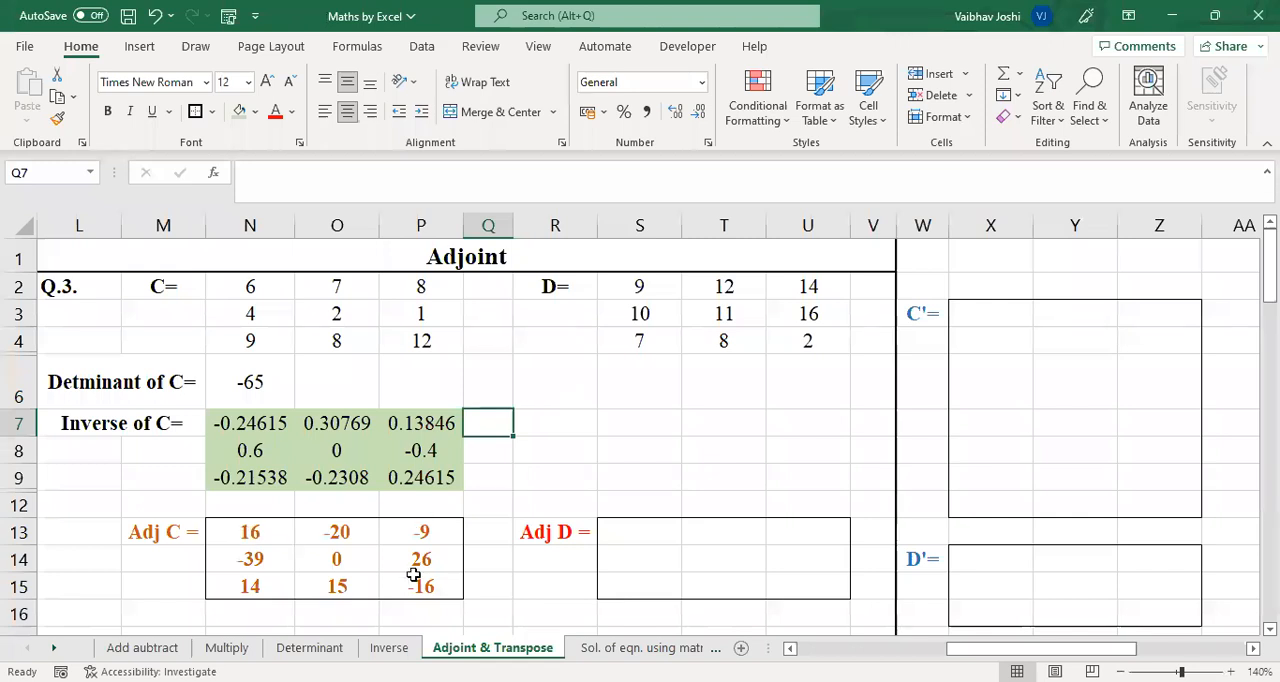
Clear the Adj C range N13:P15 and re-enter =N6*N7:P9 there as an array formula
left_click_drag(250, 532, 417, 577)
key("Delete")
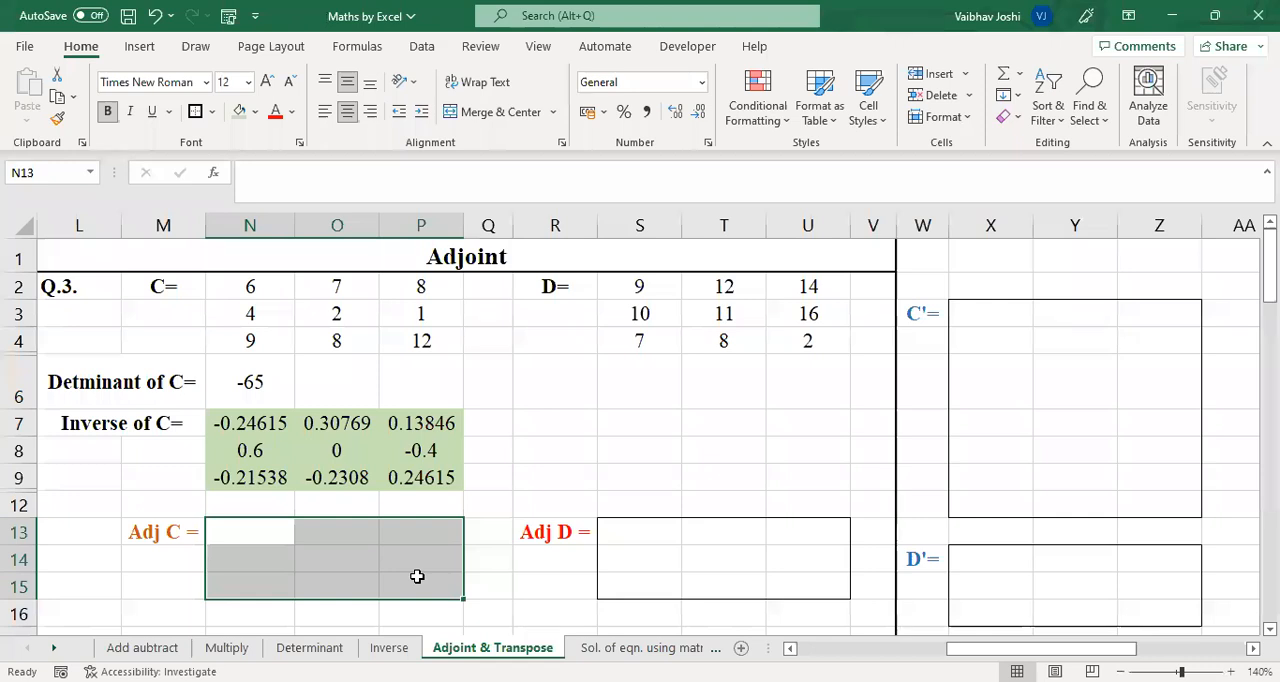
type("=")
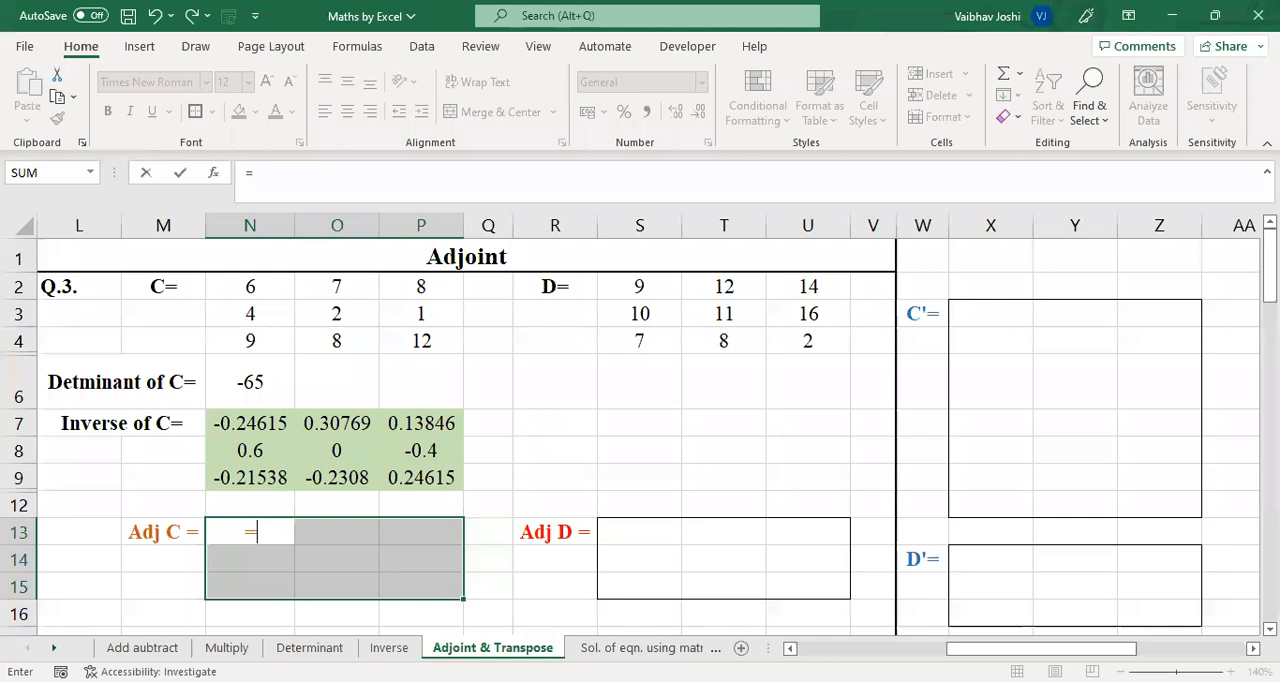
left_click(250, 382)
type("*")
left_click_drag(263, 420, 424, 490)
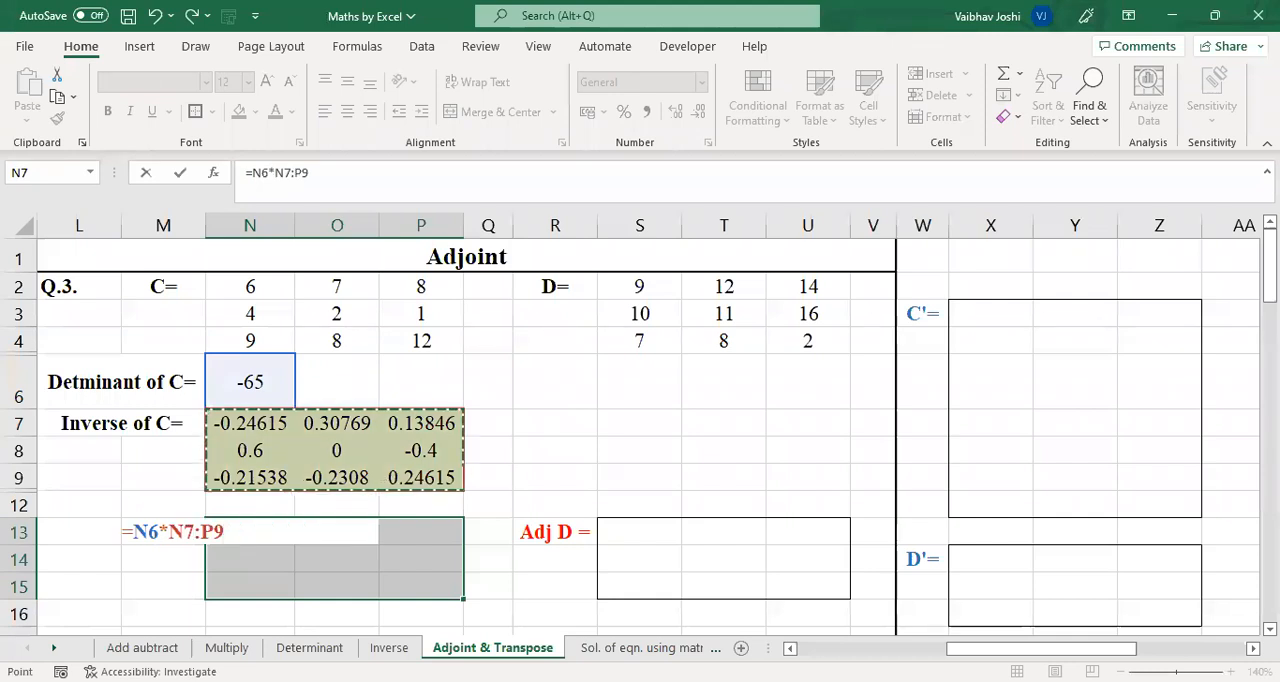
key("ctrl+shift+Return")
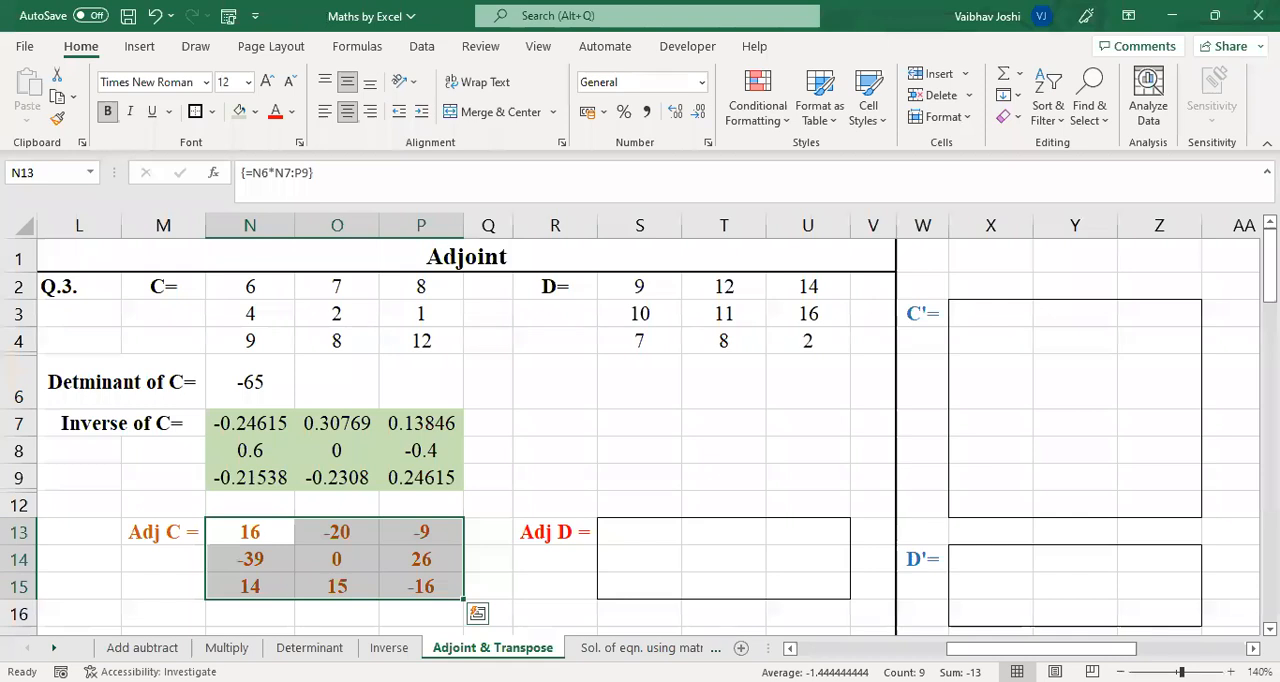
Try to transpose matrix C into X3:Z6 with the array formula =TRANSPOSE(N2:P4)
left_click(990, 315)
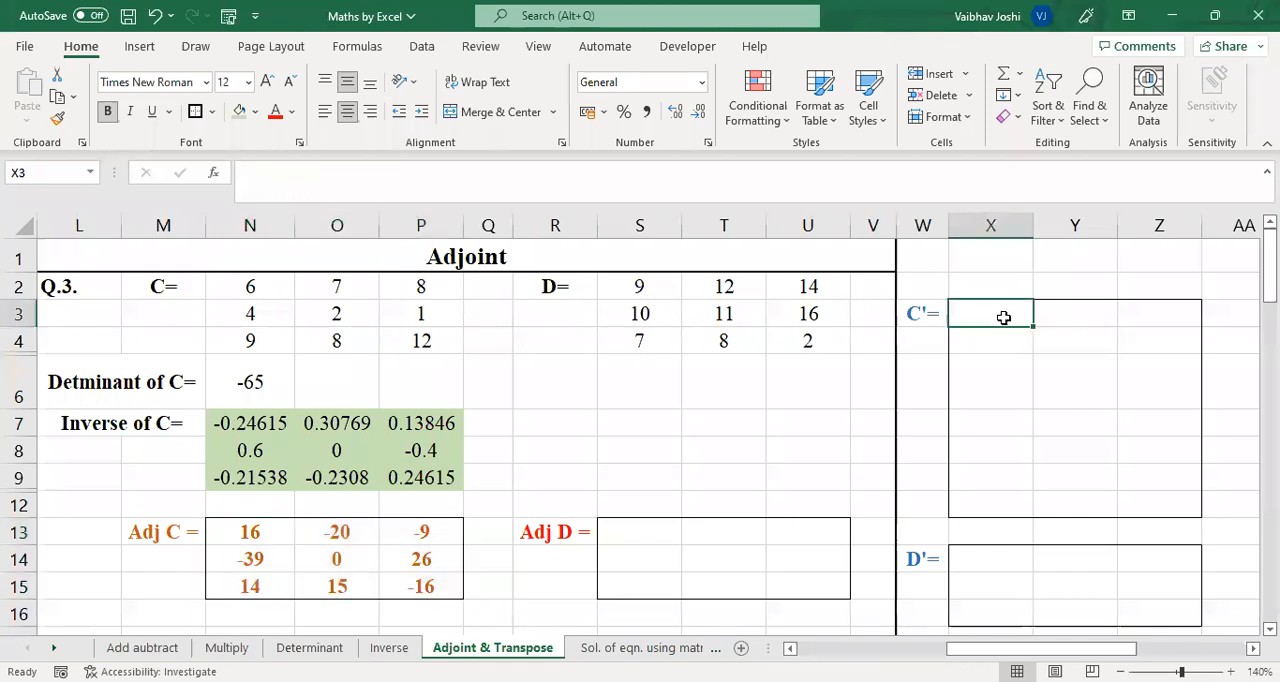
left_click_drag(1006, 317, 1161, 363)
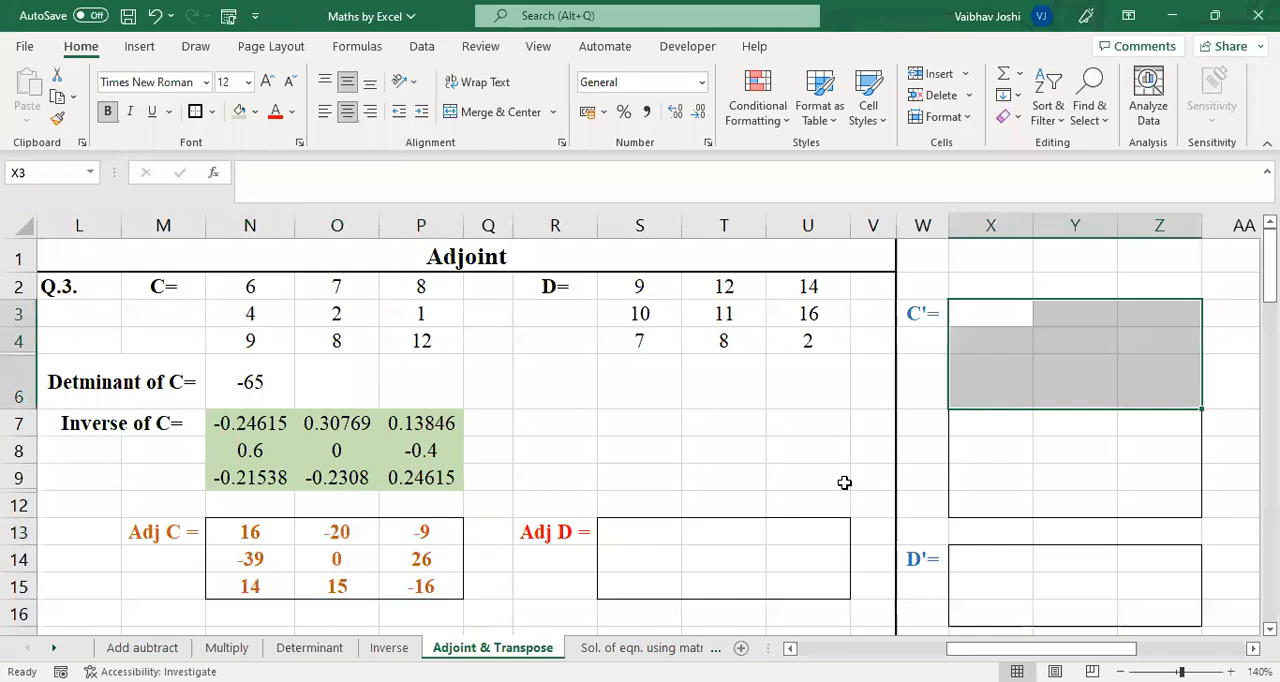
type("=")
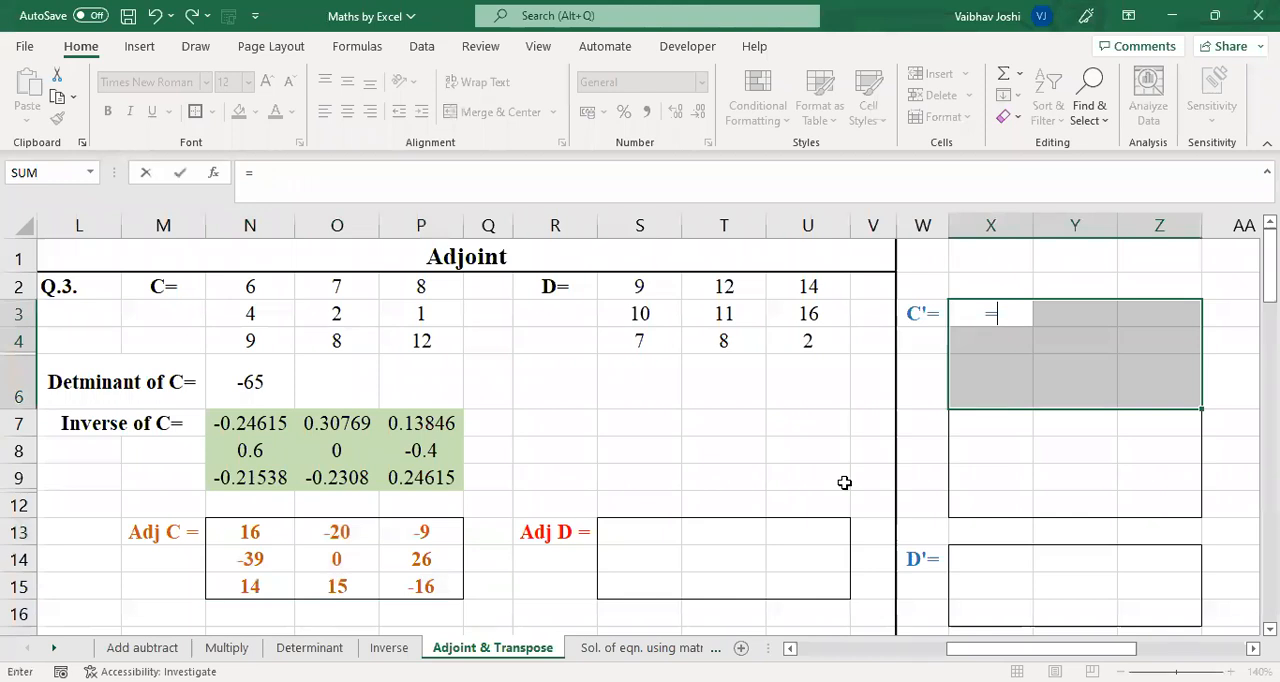
type("TRANSPOSE(")
left_click(250, 287)
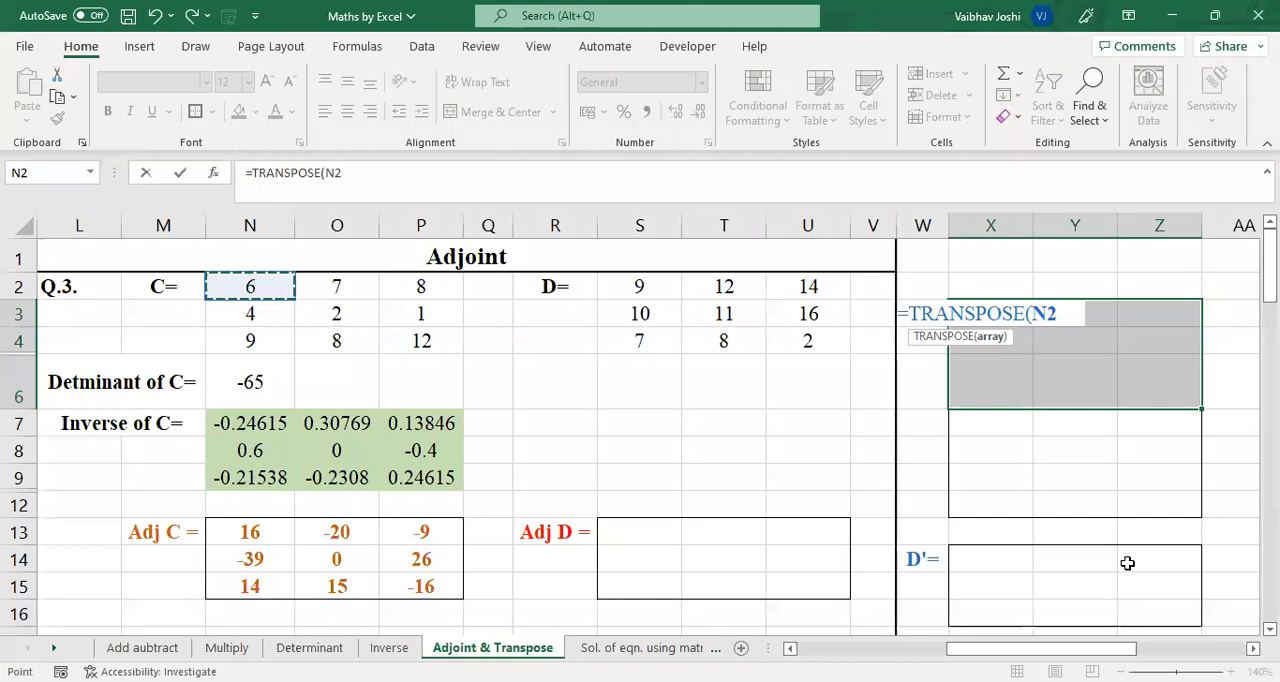
type(":P4)")
key("ctrl+shift+Return")
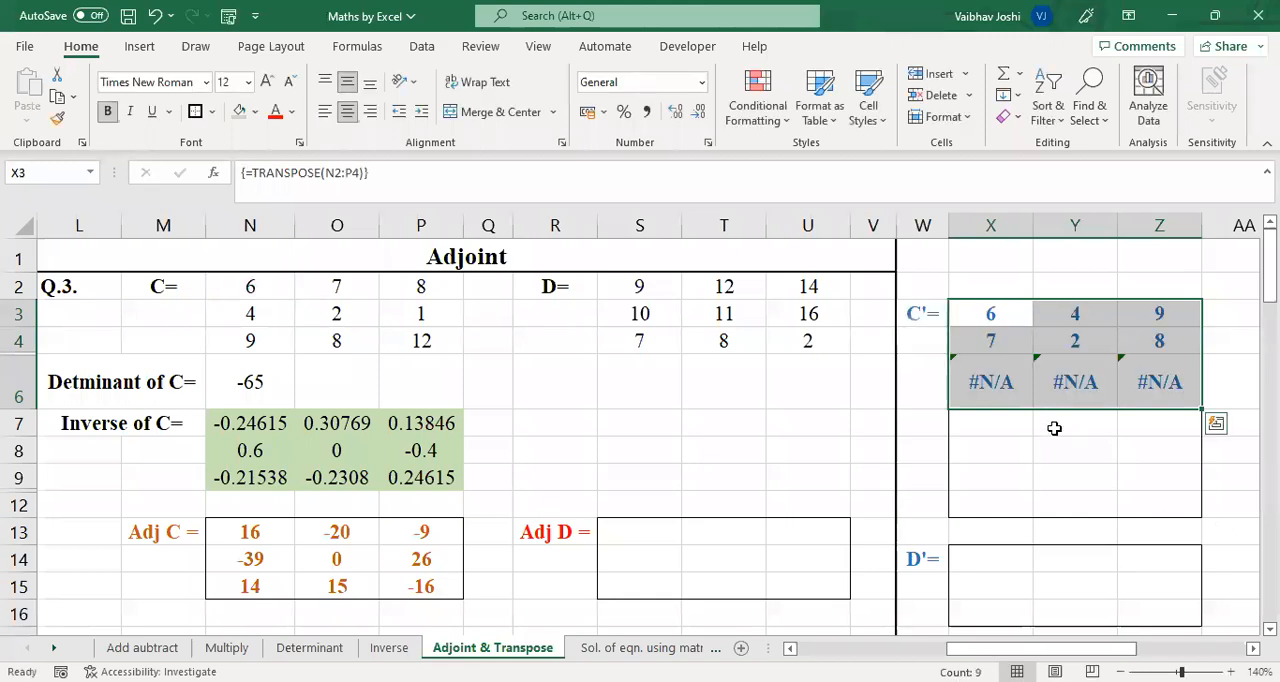
Check the transpose formula in X6 and clear the array from X3:Z6
double_click(988, 388)
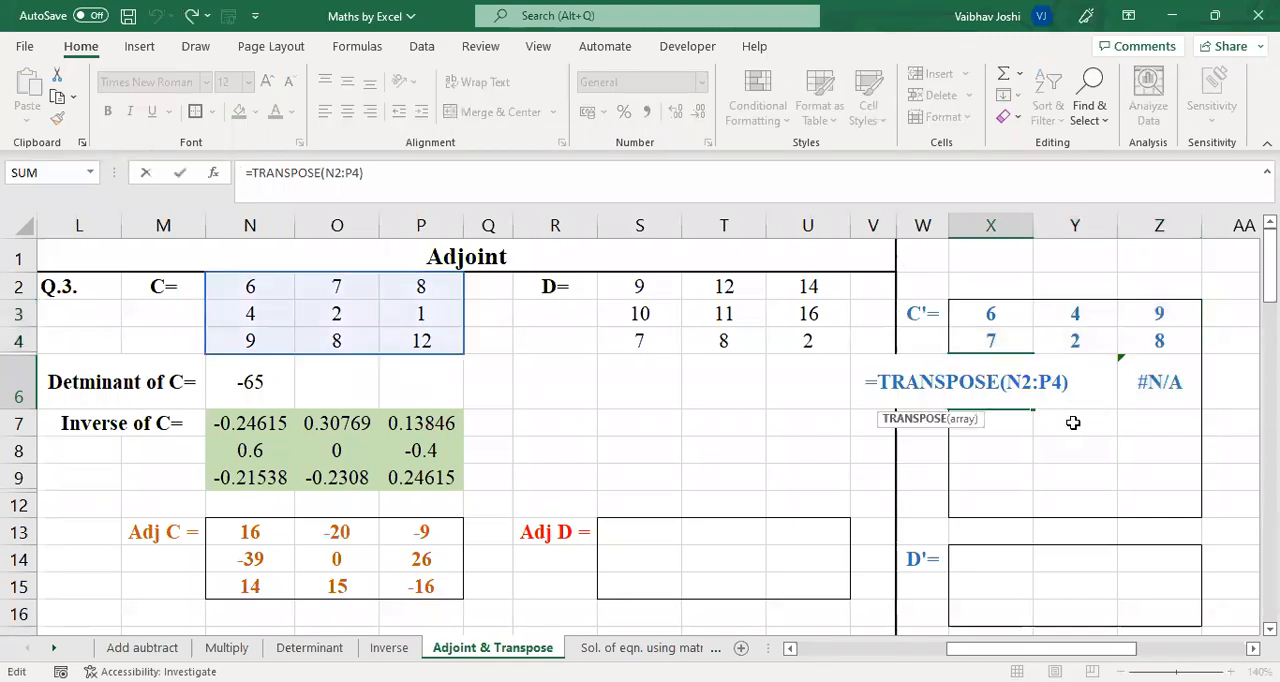
key("ctrl+shift+Return")
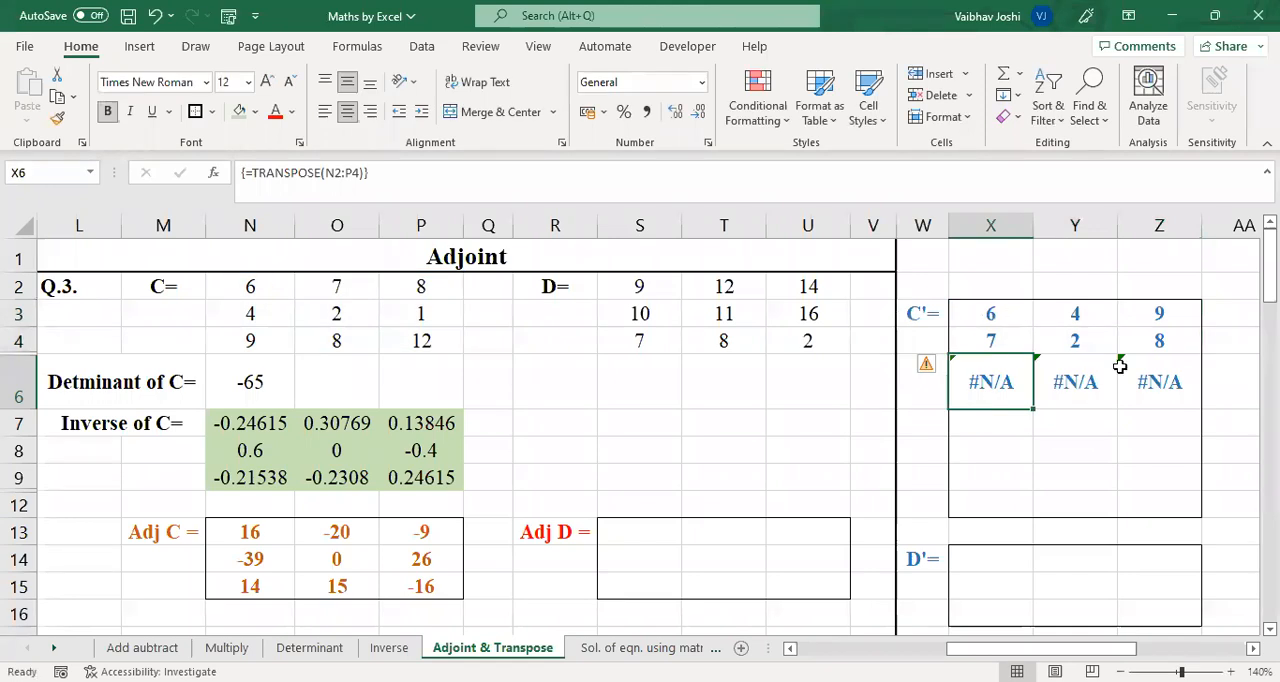
left_click_drag(994, 318, 1146, 392)
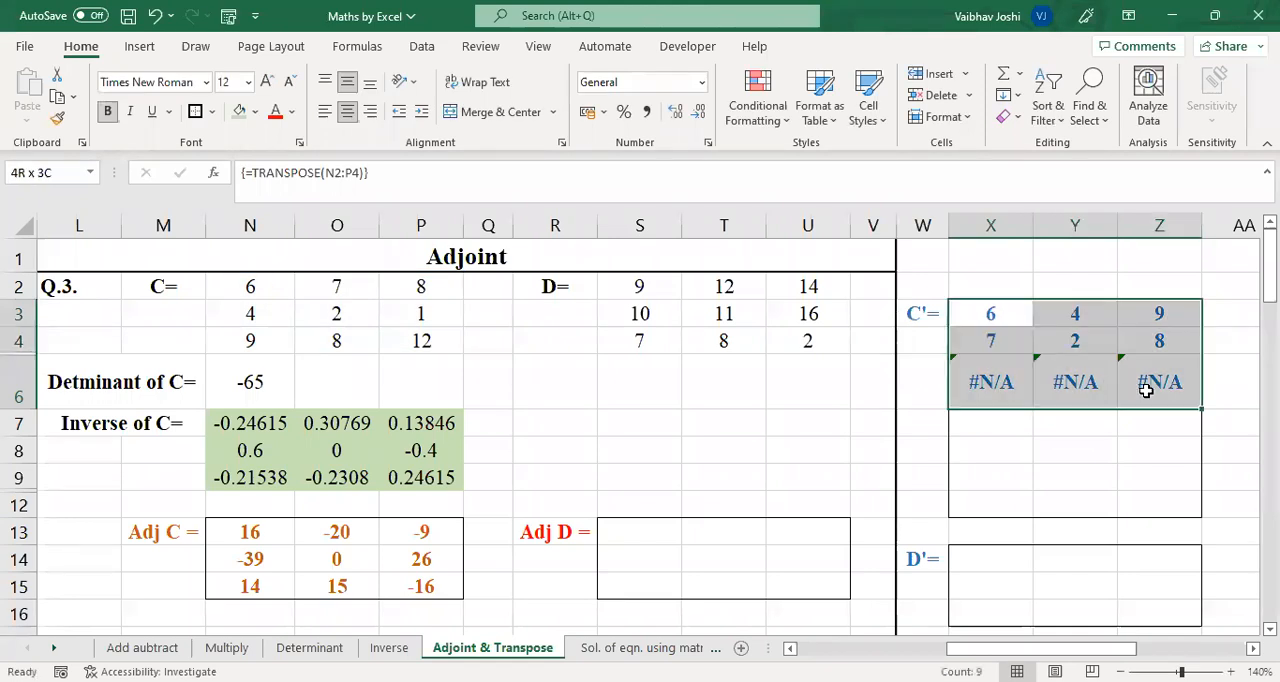
key("Delete")
Transpose matrix C into X7:Z9 with the array formula =TRANSPOSE(N2:P4)
left_click(1006, 425)
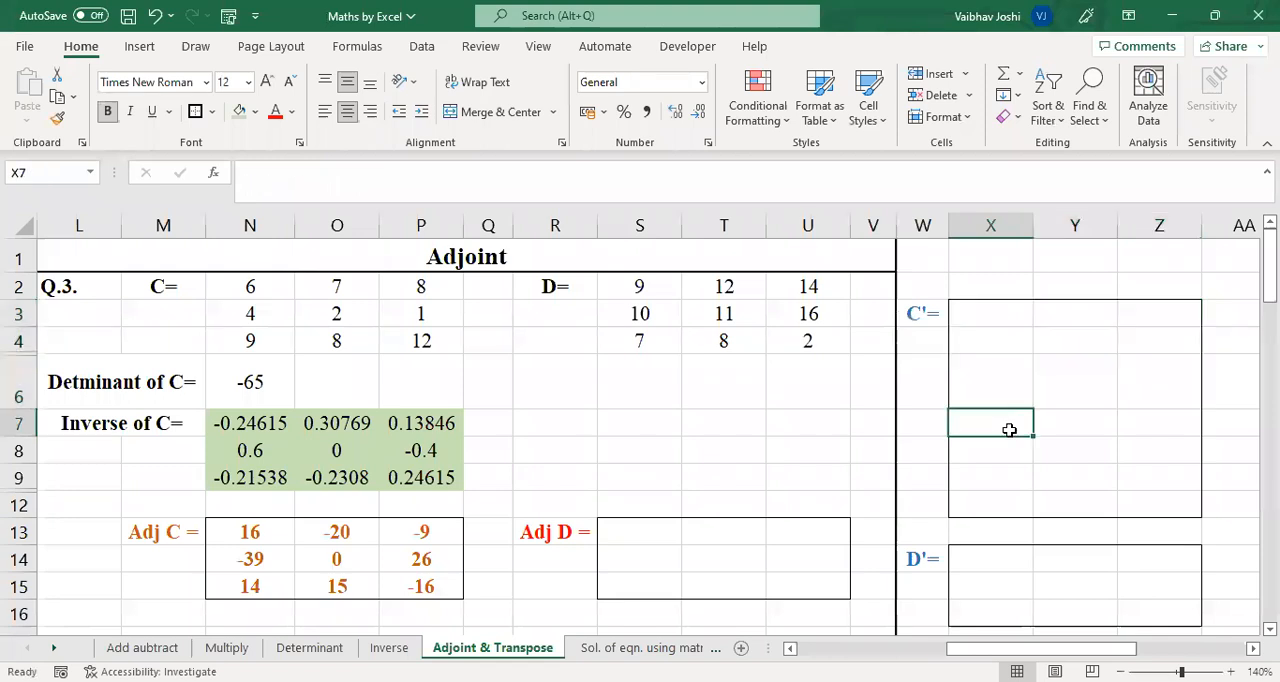
left_click(1131, 482, "shift")
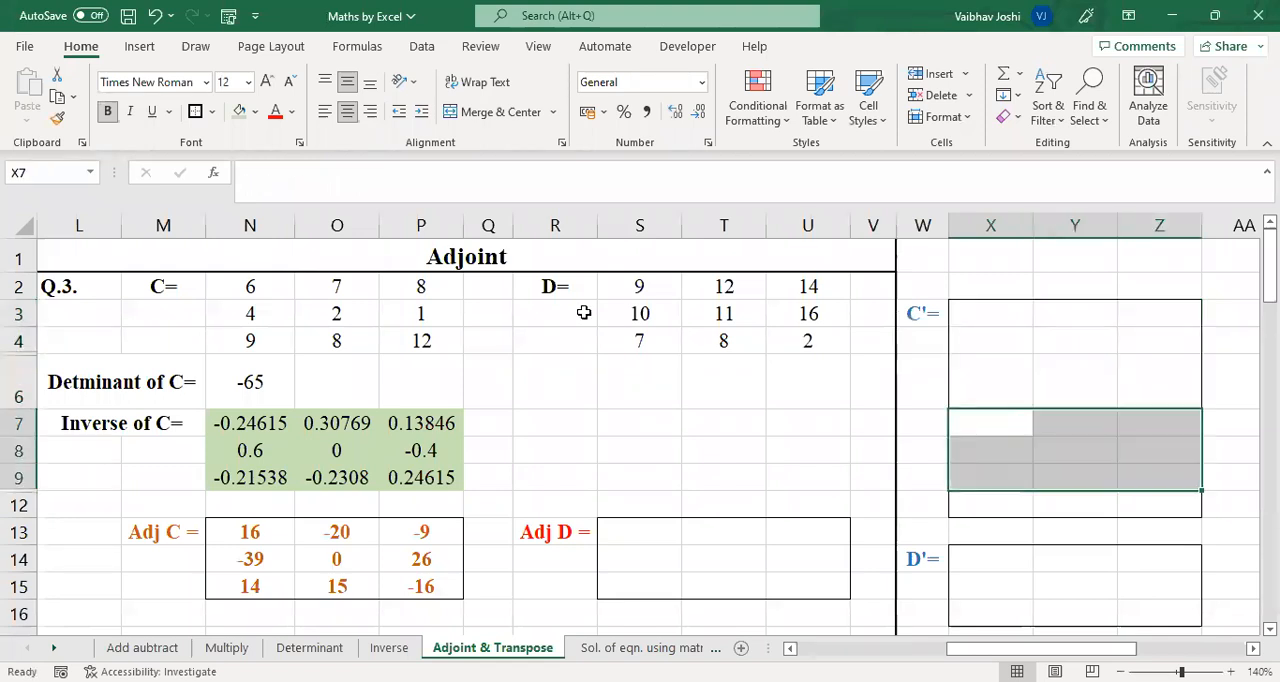
type("=")
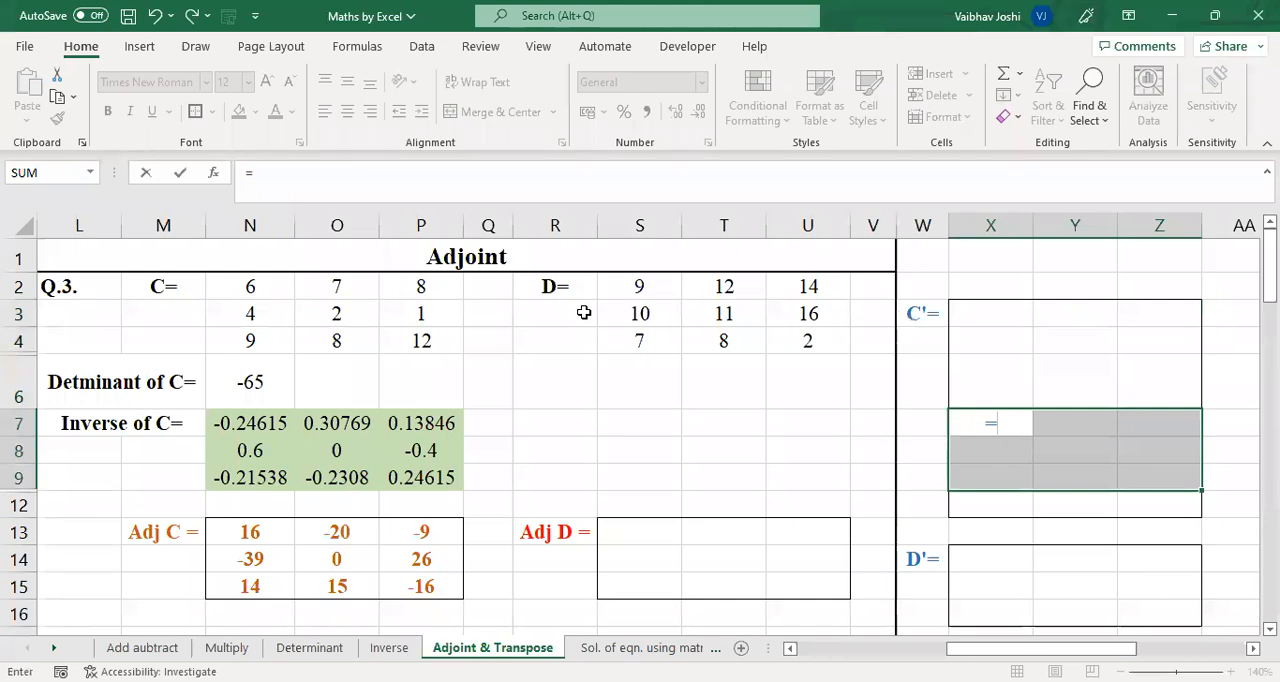
type("transpose")
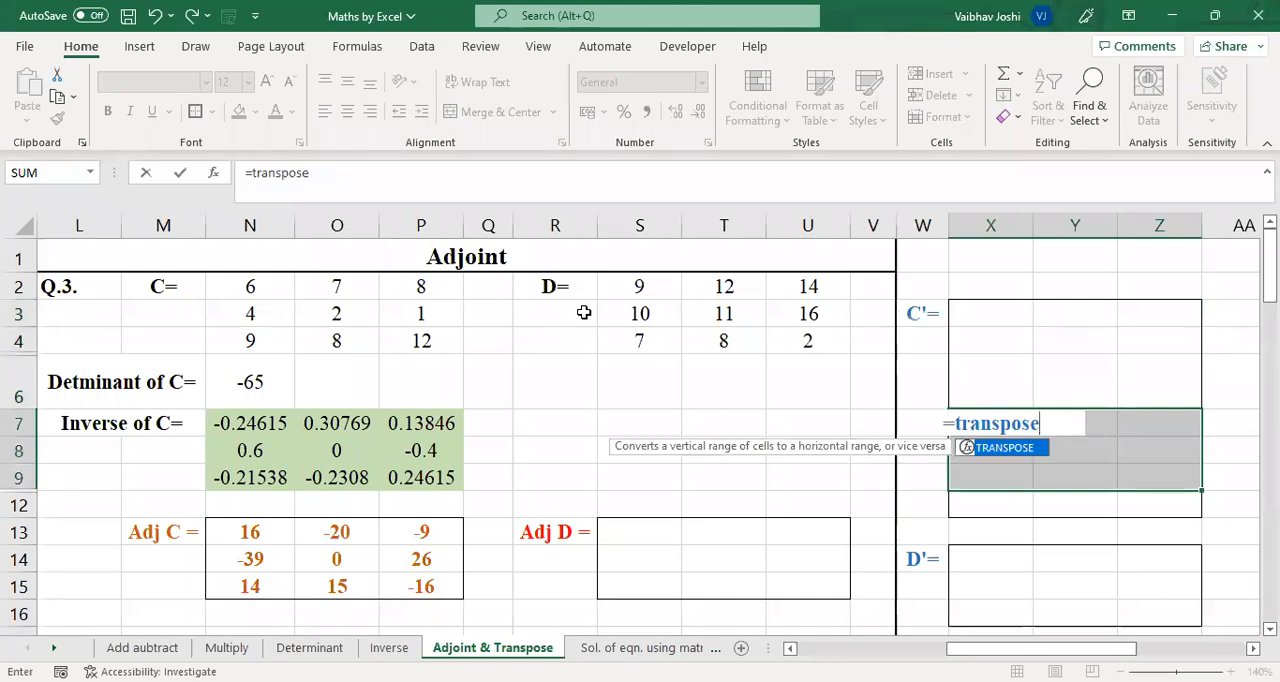
key("Tab")
left_click_drag(239, 290, 395, 334)
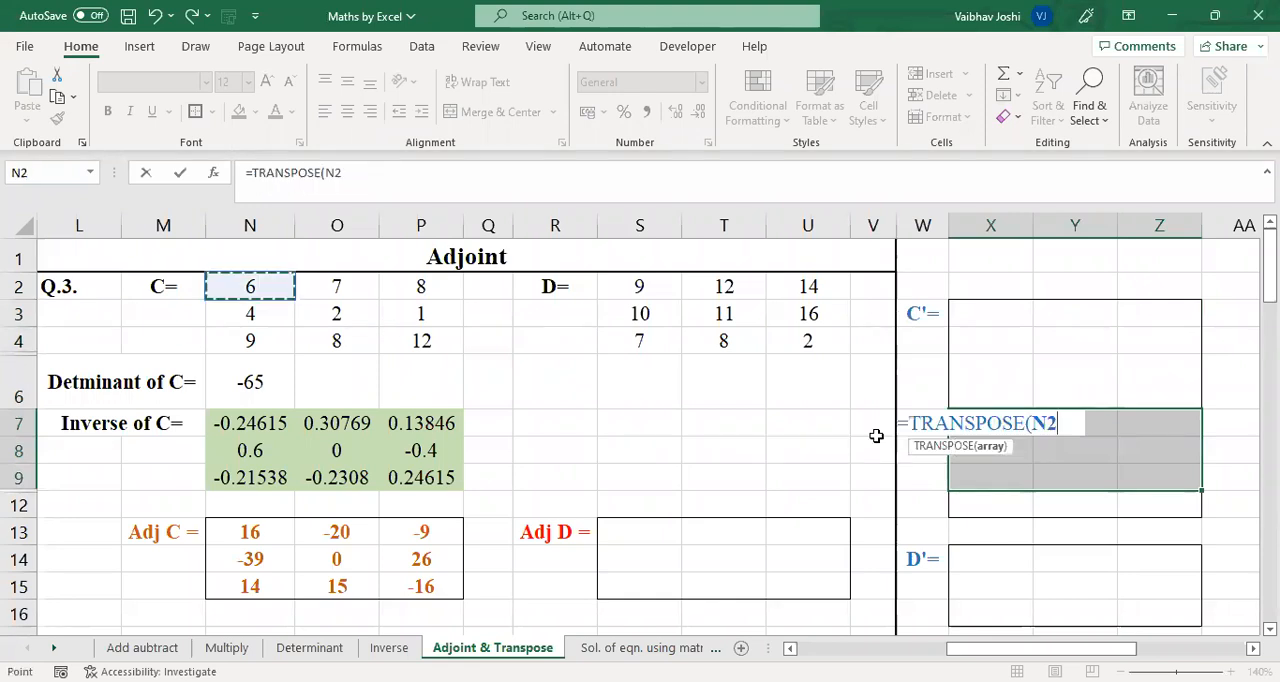
key("ctrl+shift+Return")
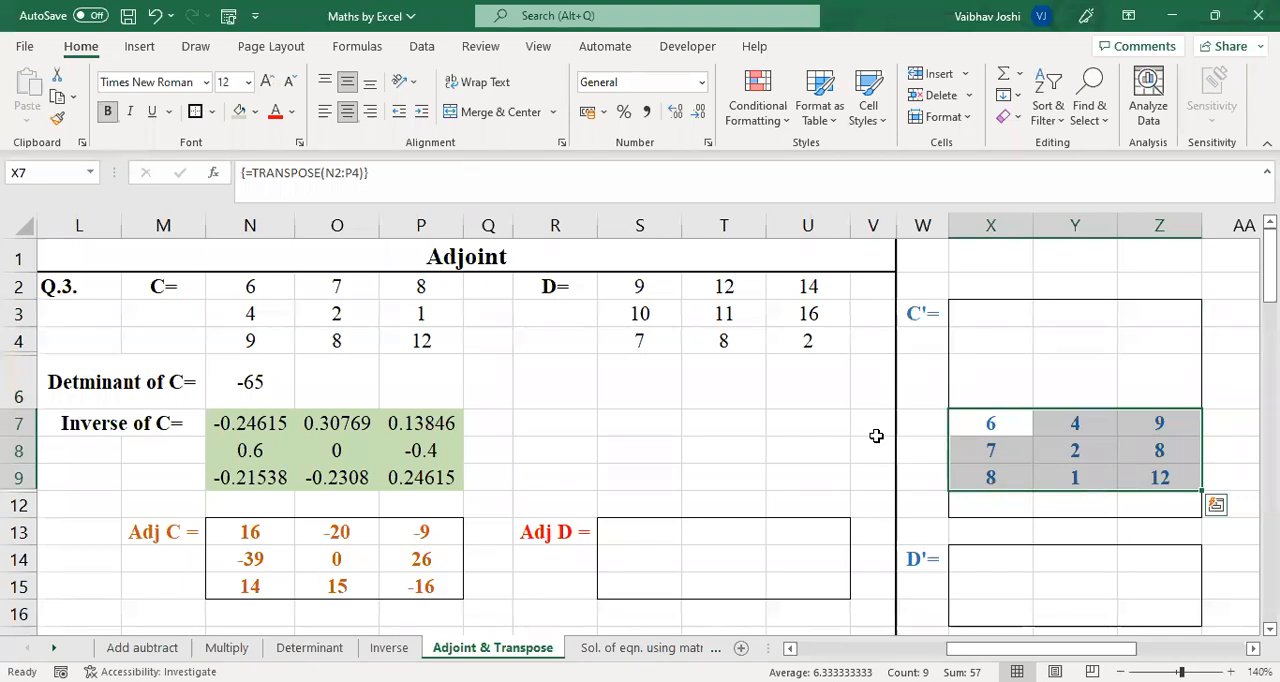
Format cell X6 as Number with 0 decimal places and copy its format across X6:Z6
left_click(998, 370)
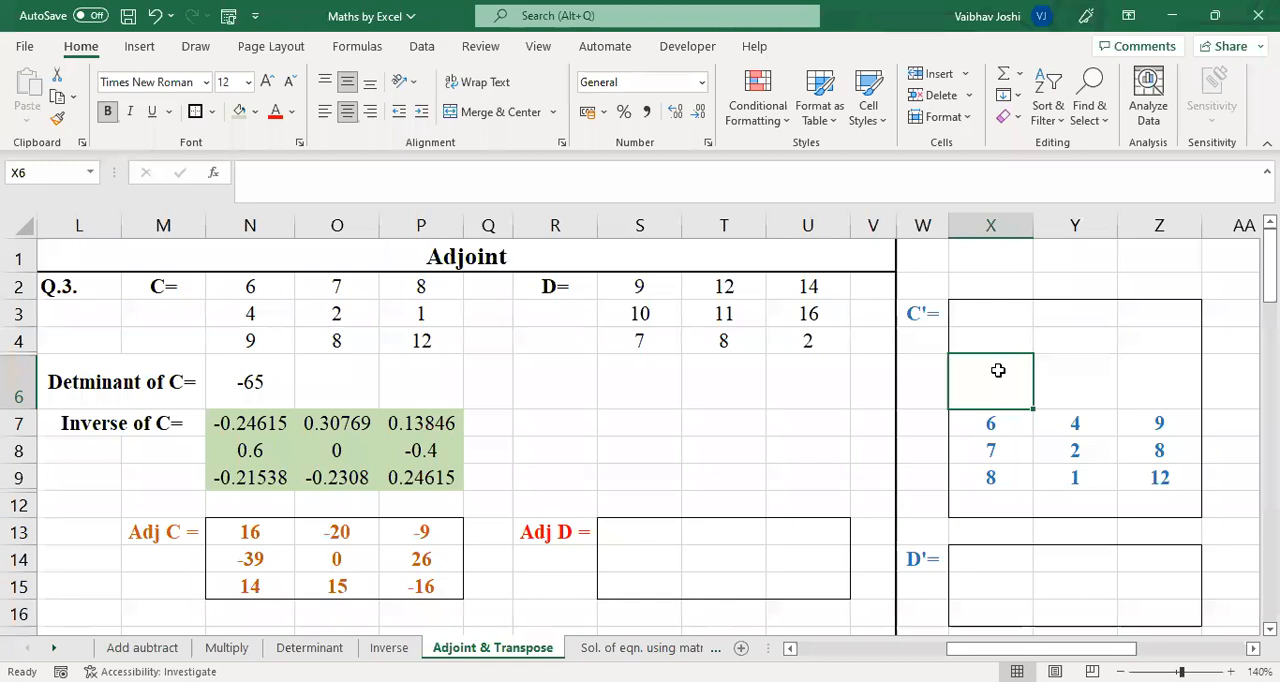
right_click(998, 370)
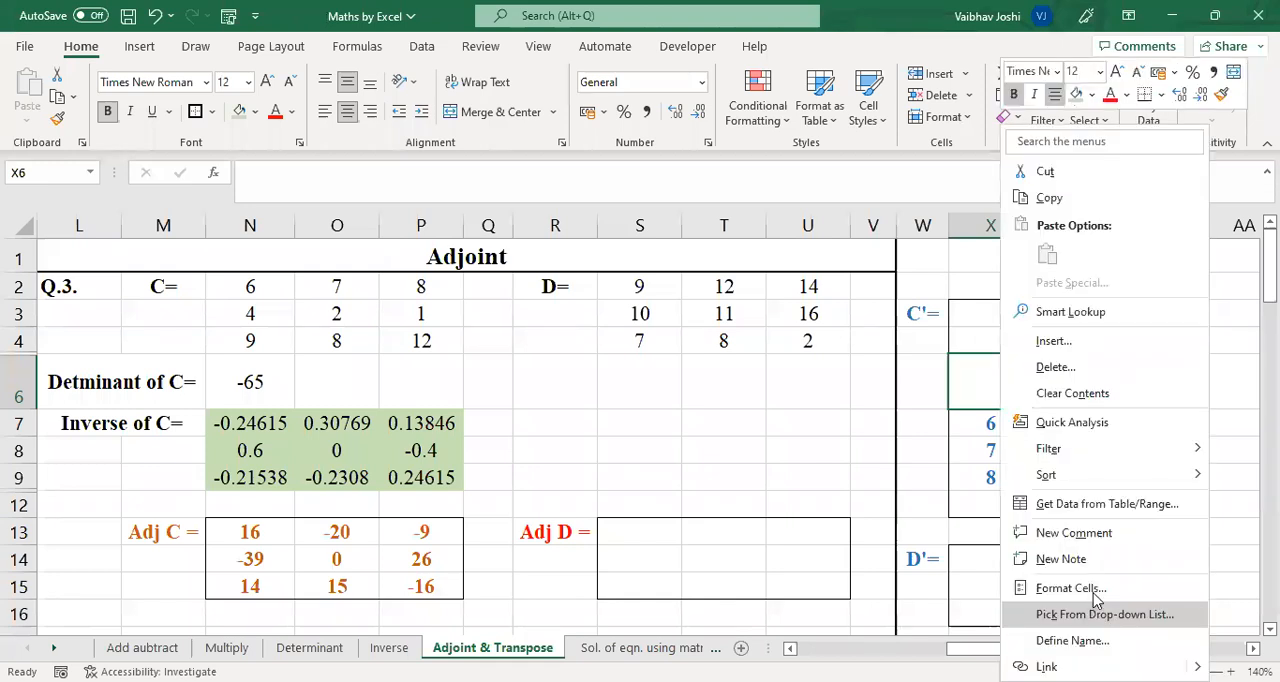
left_click(1094, 592)
left_click(812, 321)
left_click(1040, 355)
left_click(1040, 355)
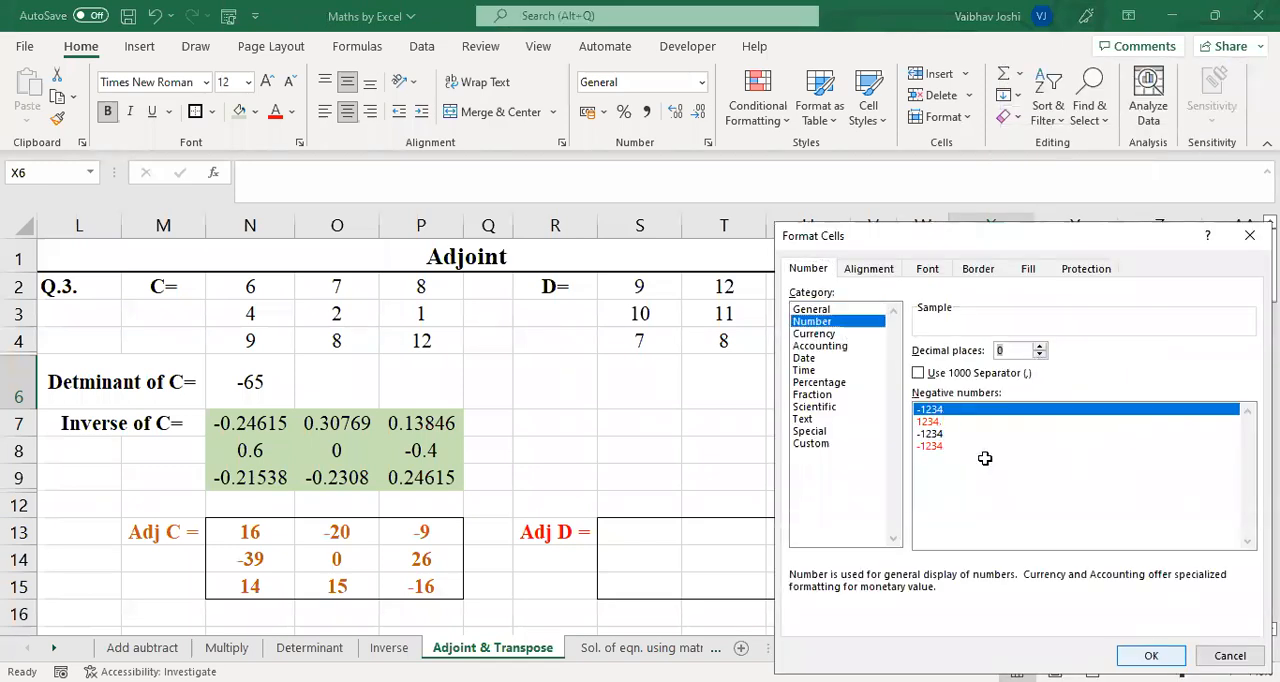
key("Return")
left_click(57, 118)
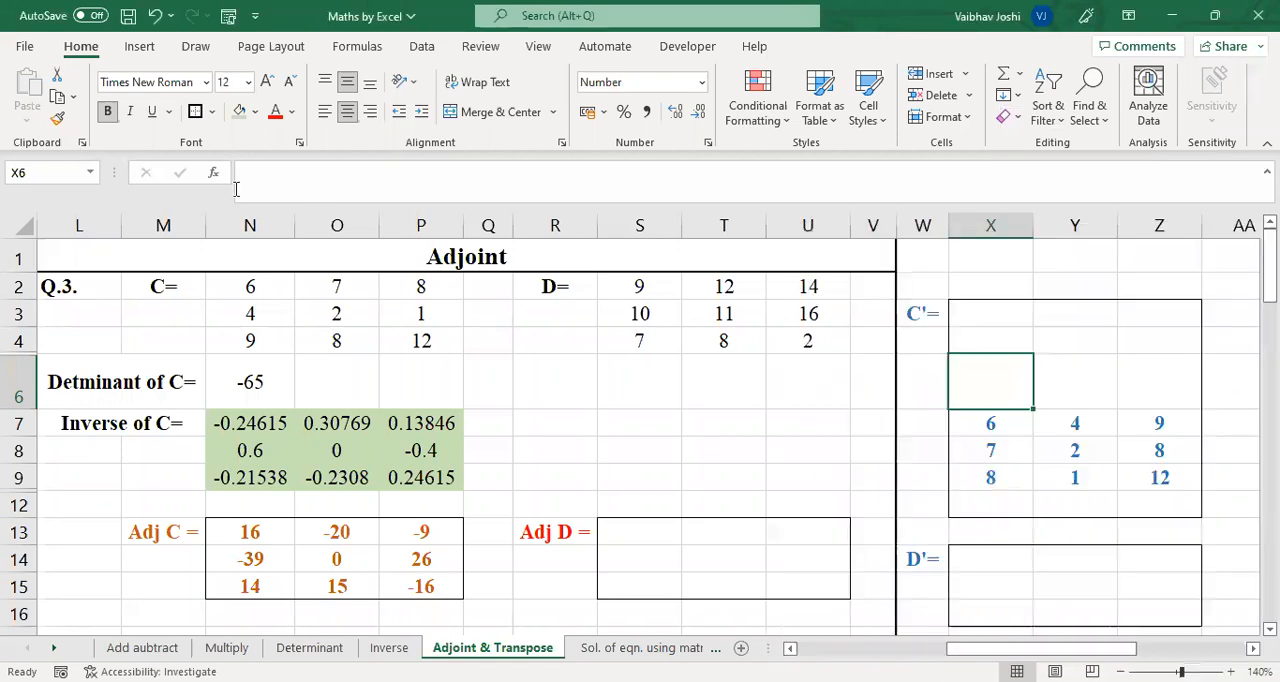
left_click_drag(1085, 380, 1128, 380)
left_click_drag(960, 382, 1135, 380)
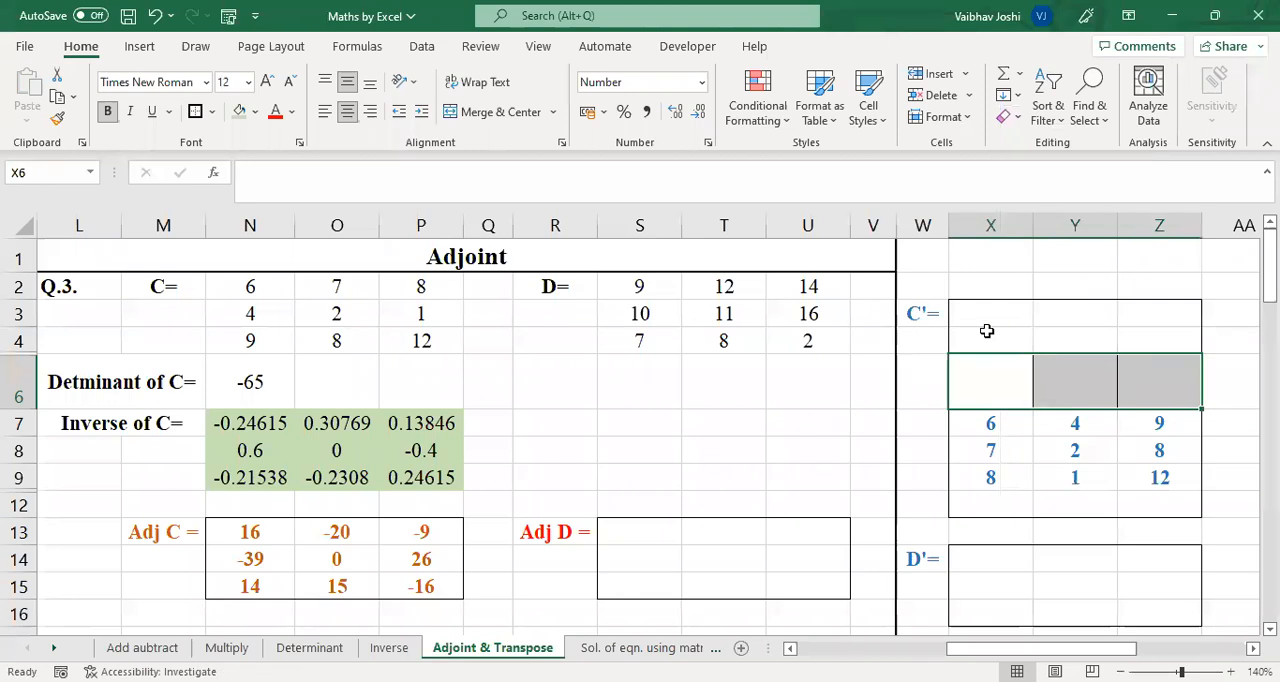
left_click_drag(981, 317, 1146, 508)
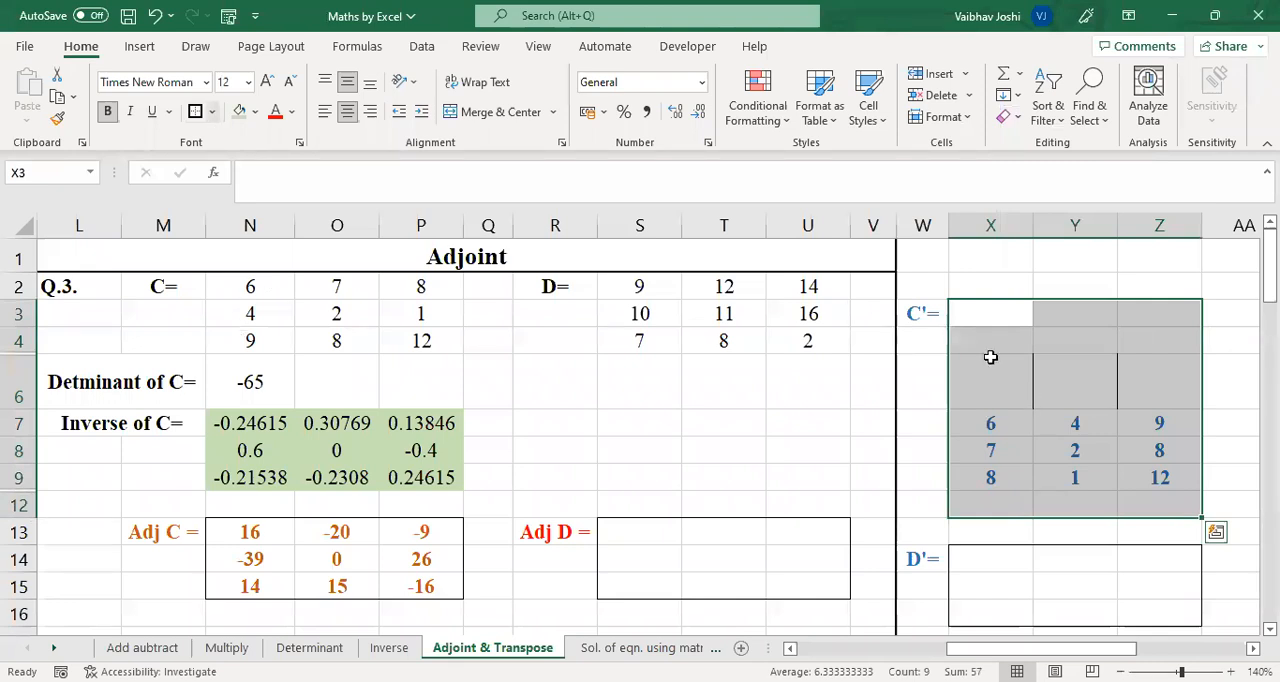
left_click(1159, 477)
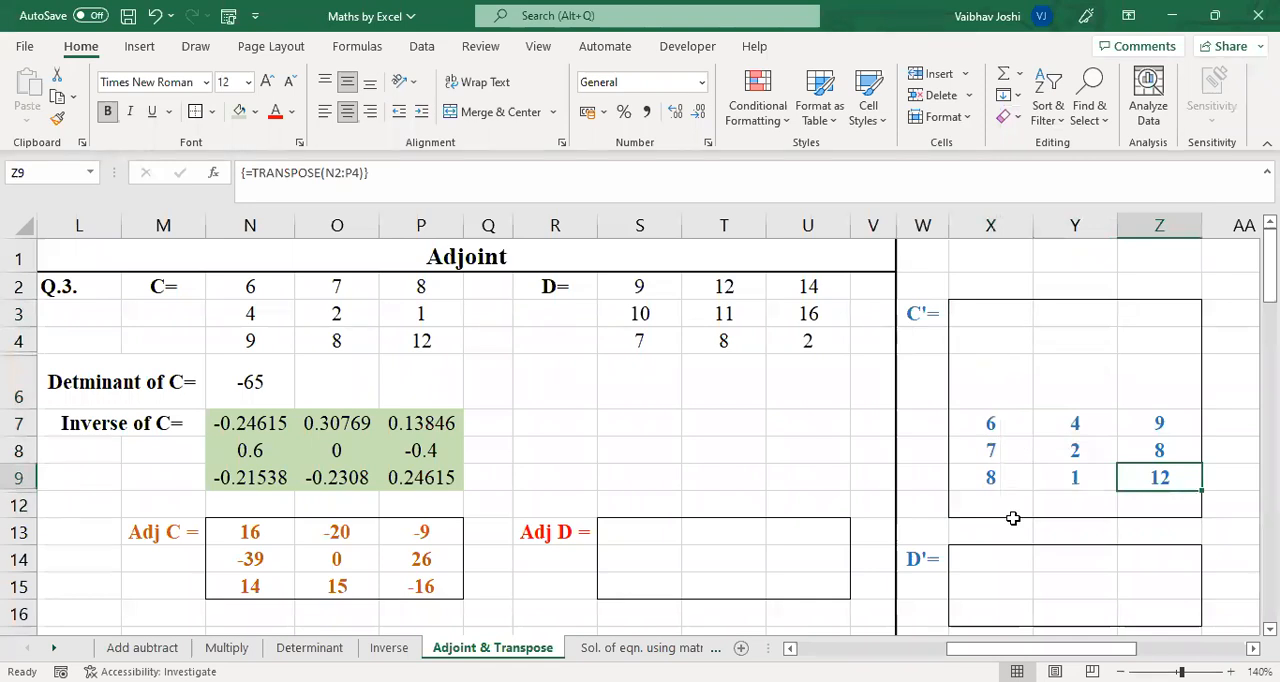
left_click_drag(639, 286, 808, 341)
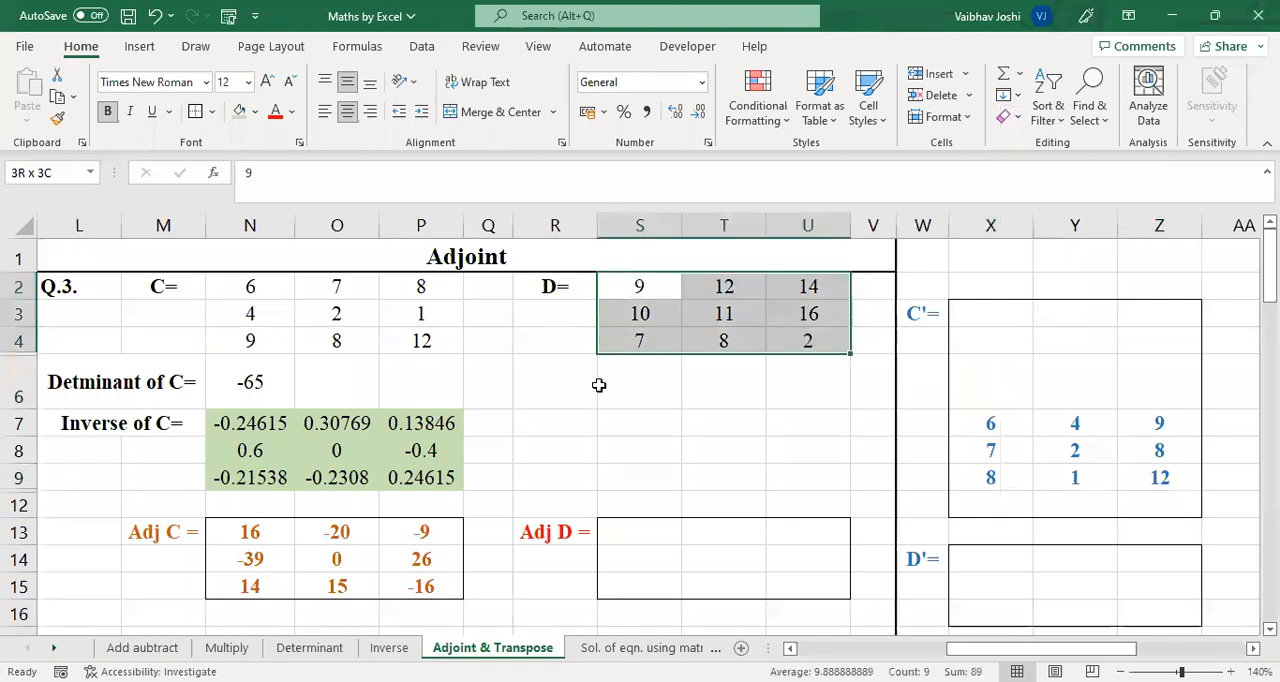
left_click_drag(618, 419, 806, 477)
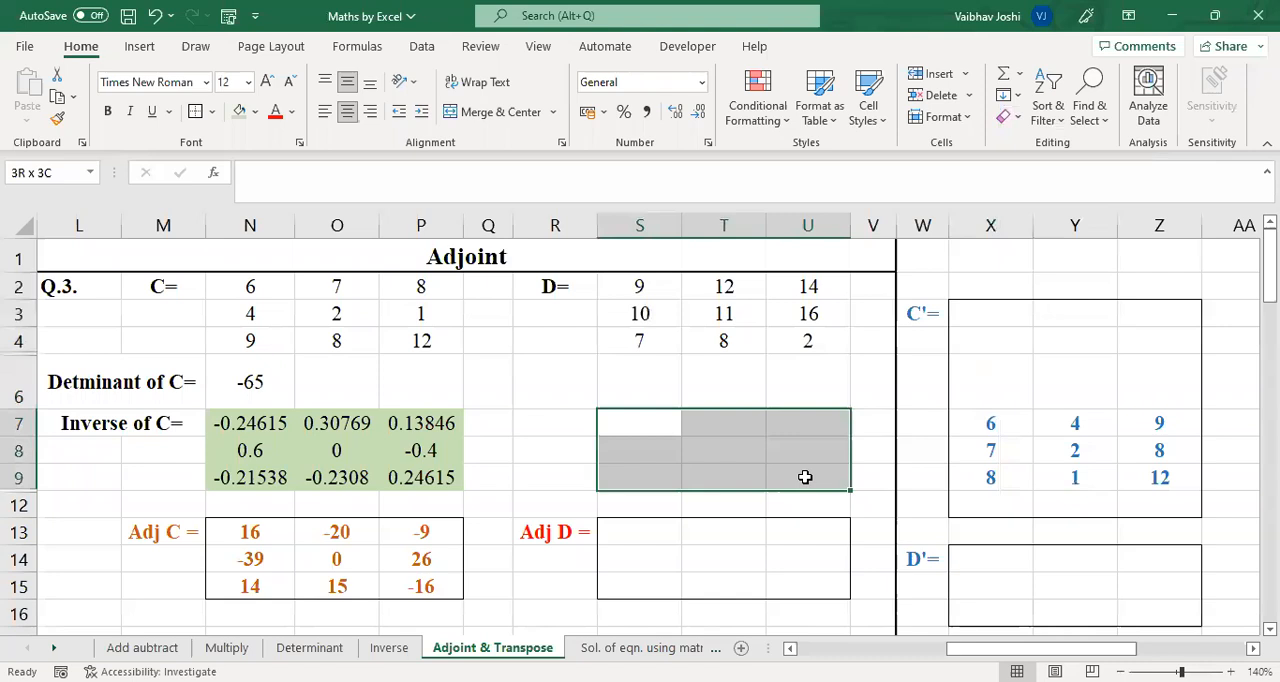
left_click(634, 531)
left_click(805, 587, "shift")
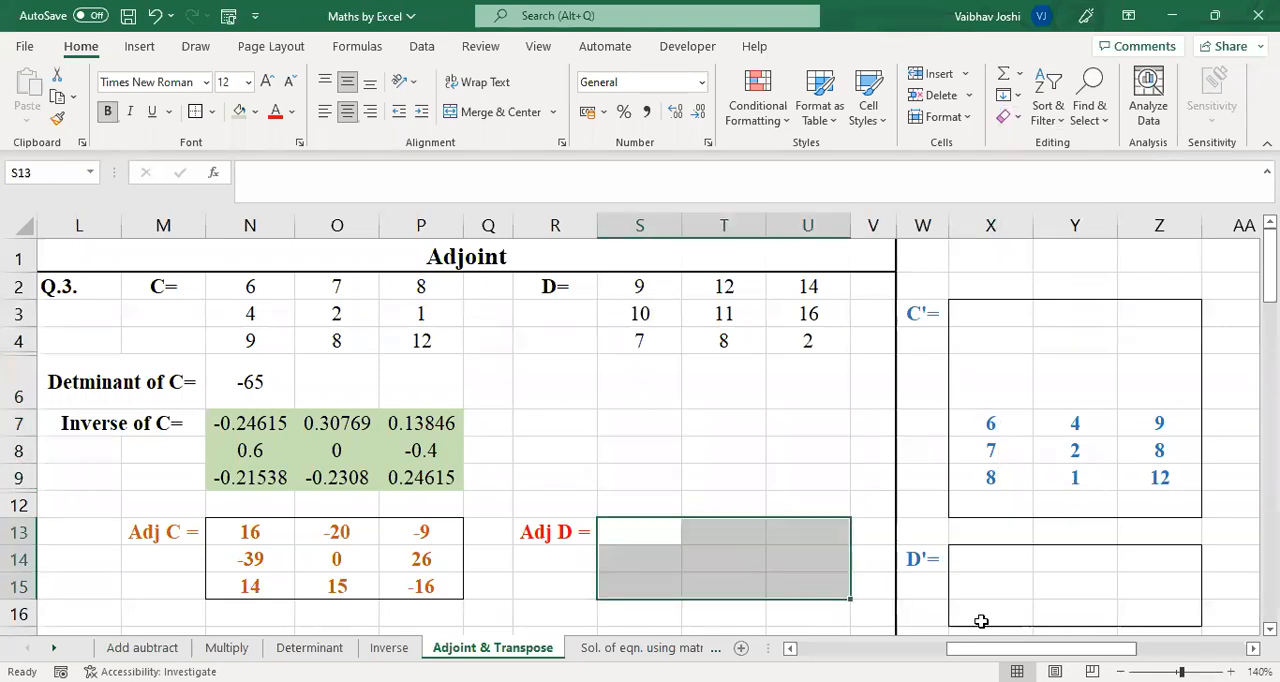
left_click_drag(990, 558, 1132, 616)
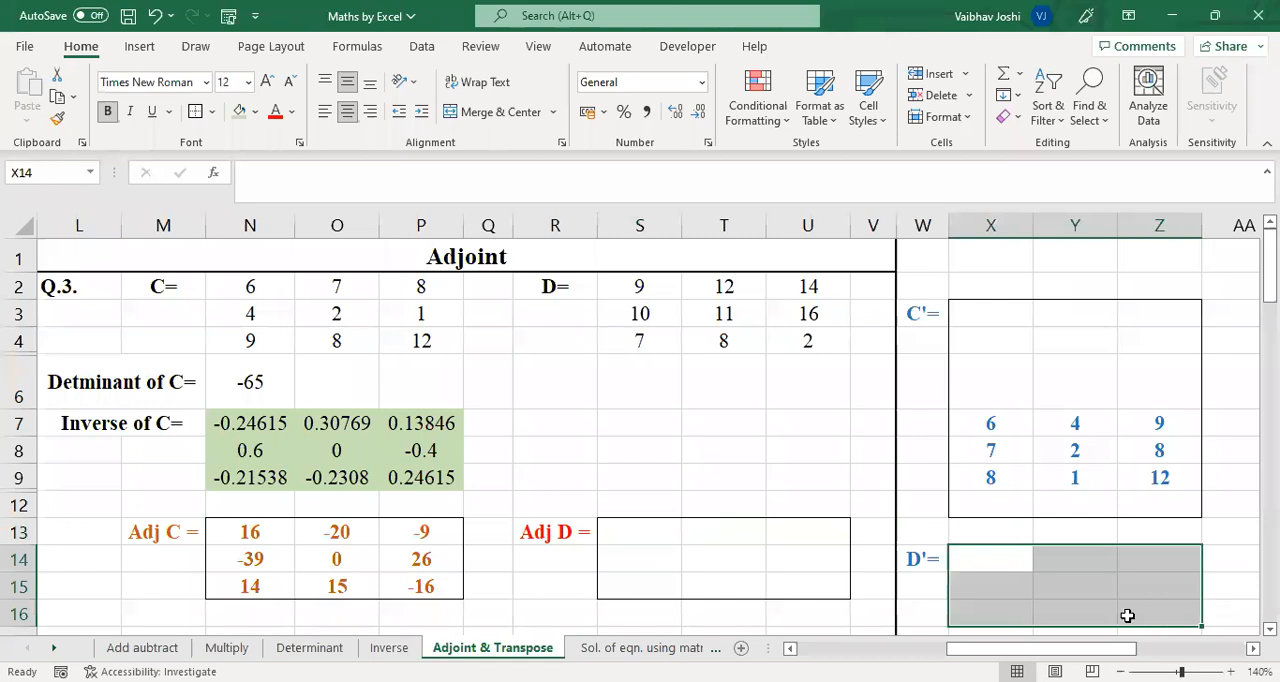